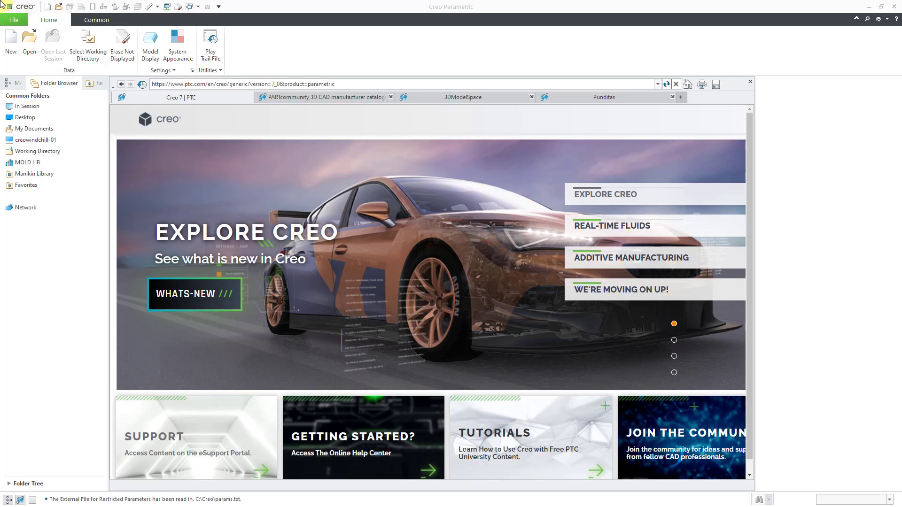
Step: Close the embedded Creo start-page browser, leaving the empty start workspace
click(750, 82)
click(750, 82)
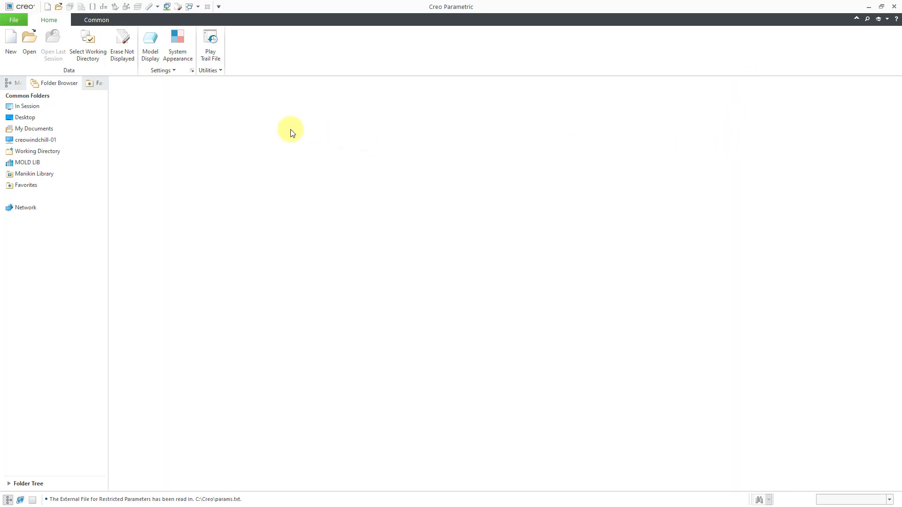
Step: Launch ModelCHECK Settings from File > Options > Environment
click(10, 18)
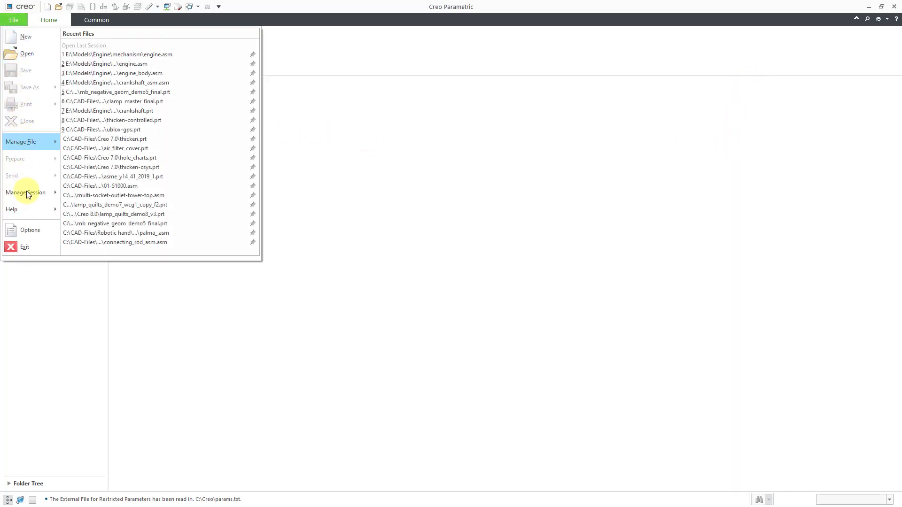
click(33, 230)
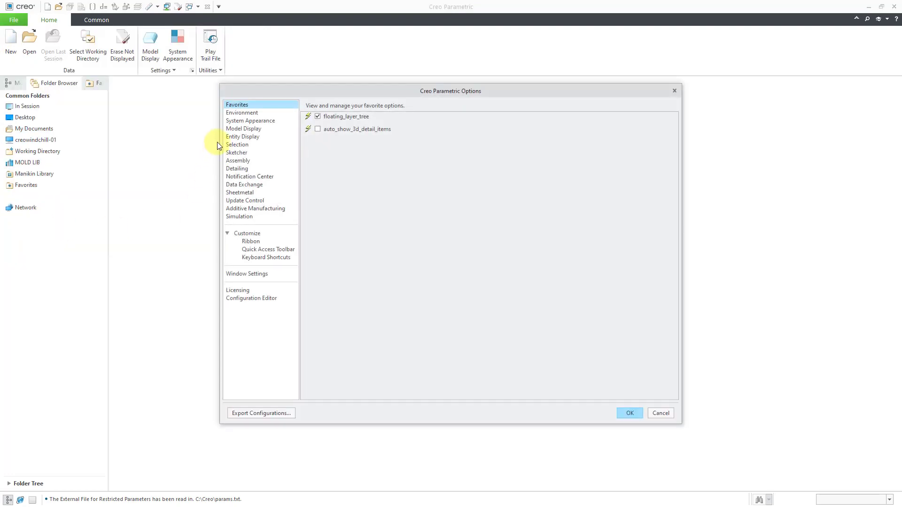
click(243, 116)
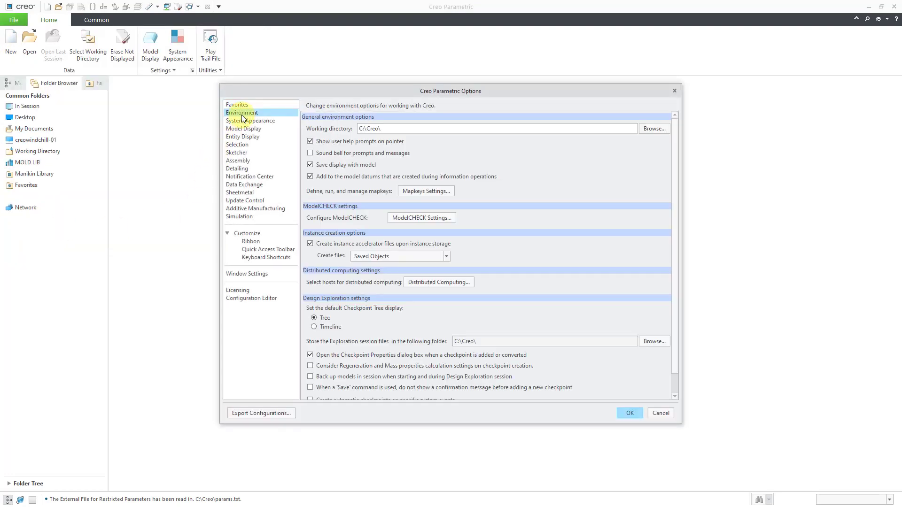
click(417, 217)
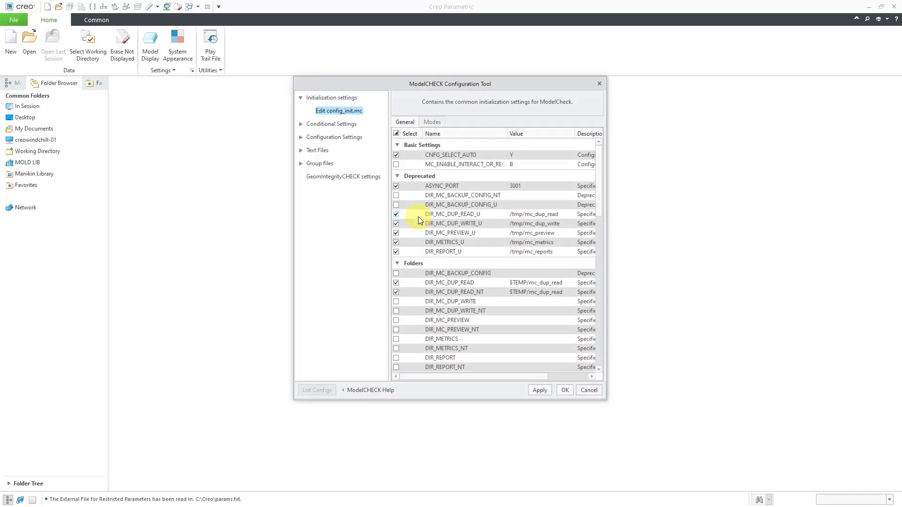
Step: Reposition and widen the ModelCHECK Configuration Tool and its Description column to show full descriptions
drag(432, 85, 324, 104)
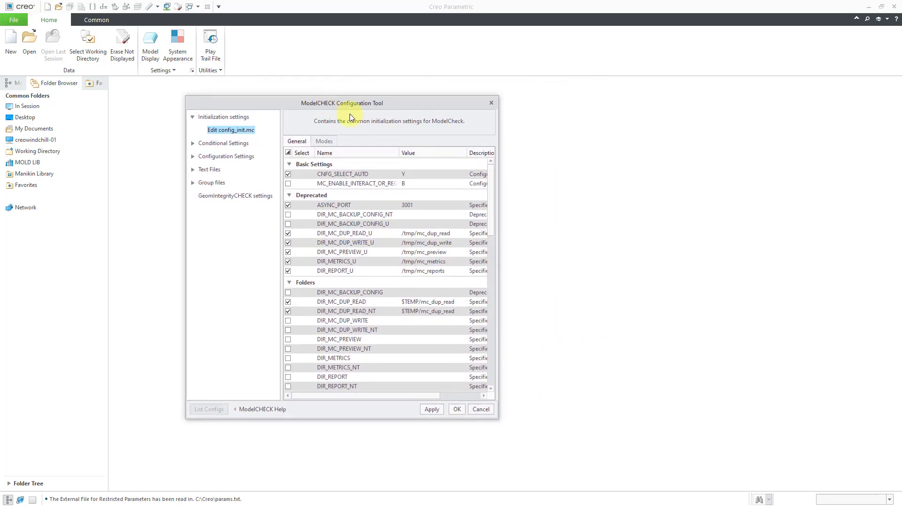
drag(498, 193, 703, 199)
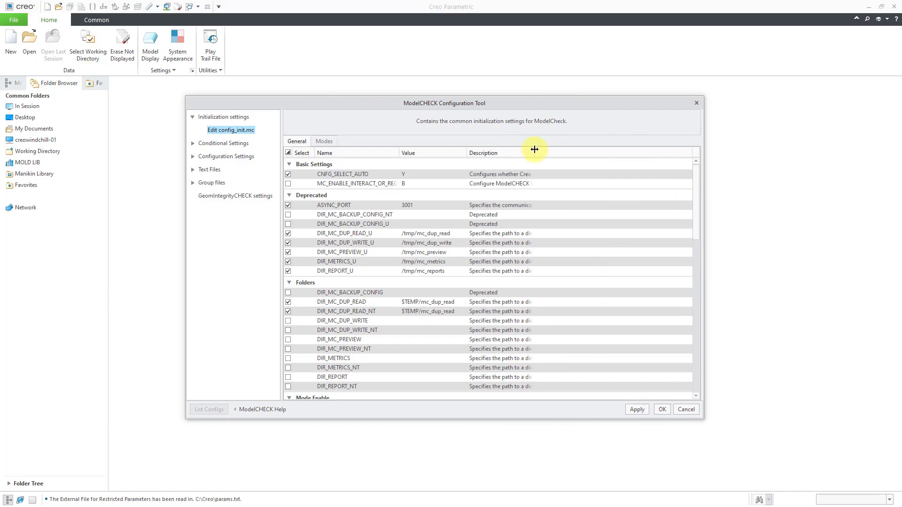
drag(534, 151, 679, 157)
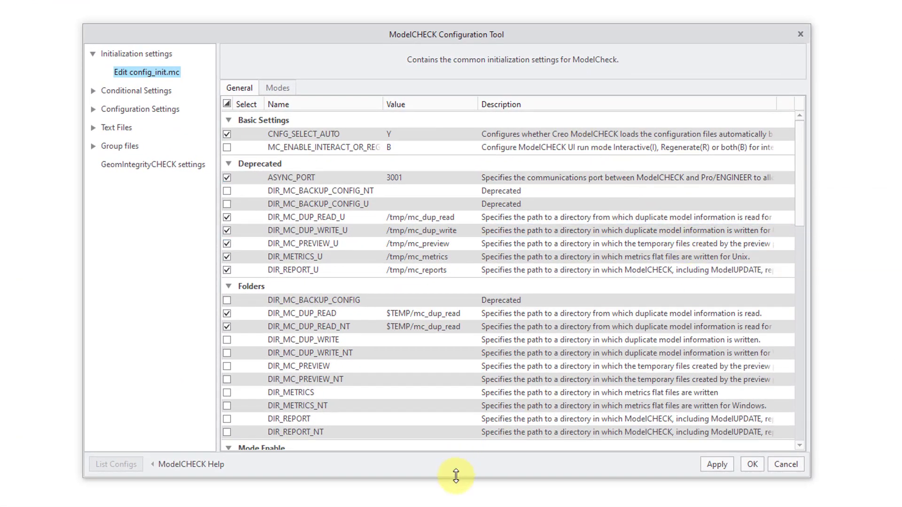
Step: Lengthen the dialog and expand Configuration Settings, Check files and Conditional Settings in the tree
drag(454, 478, 454, 500)
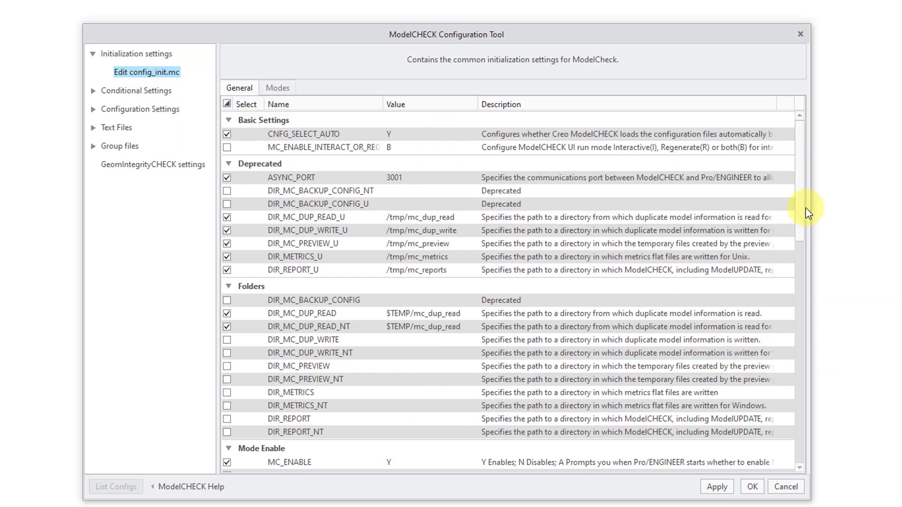
drag(805, 208, 775, 173)
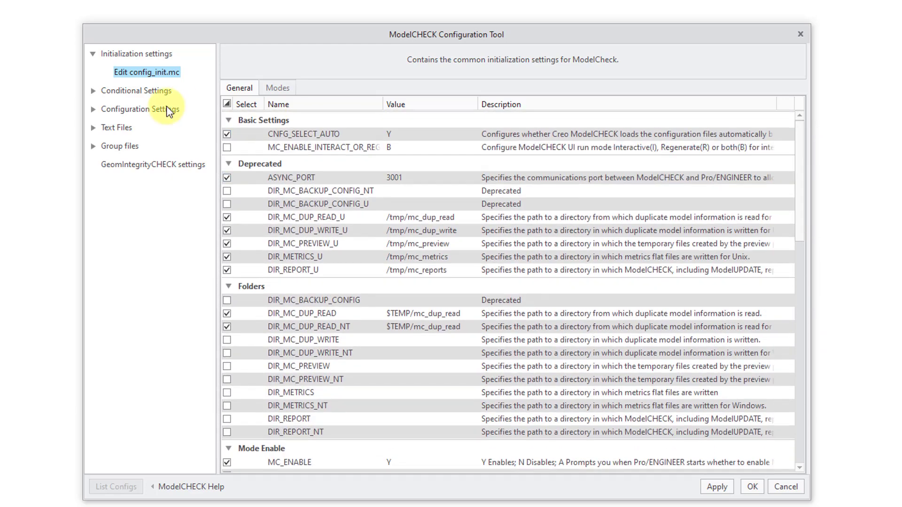
click(93, 110)
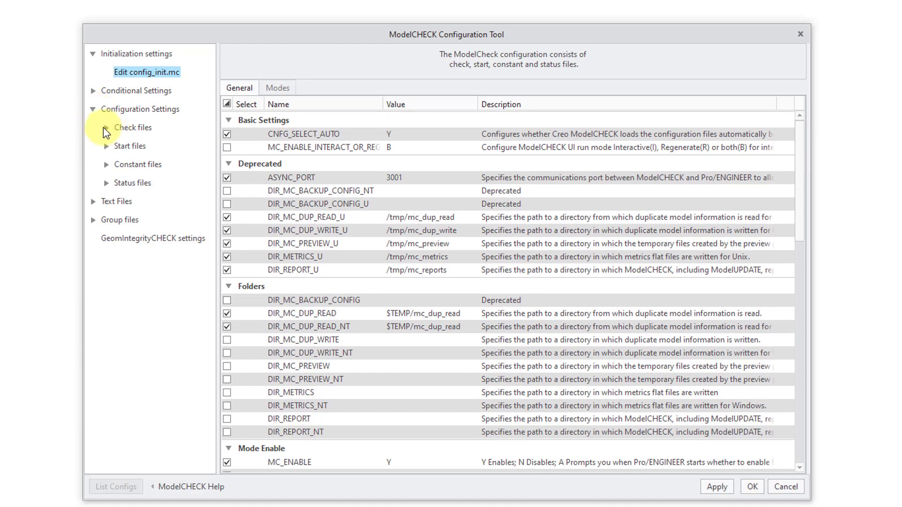
click(106, 128)
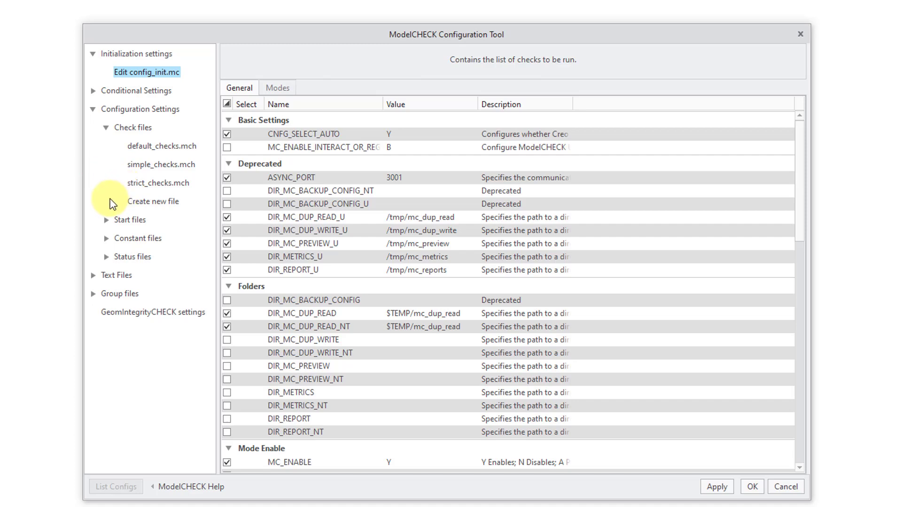
click(94, 92)
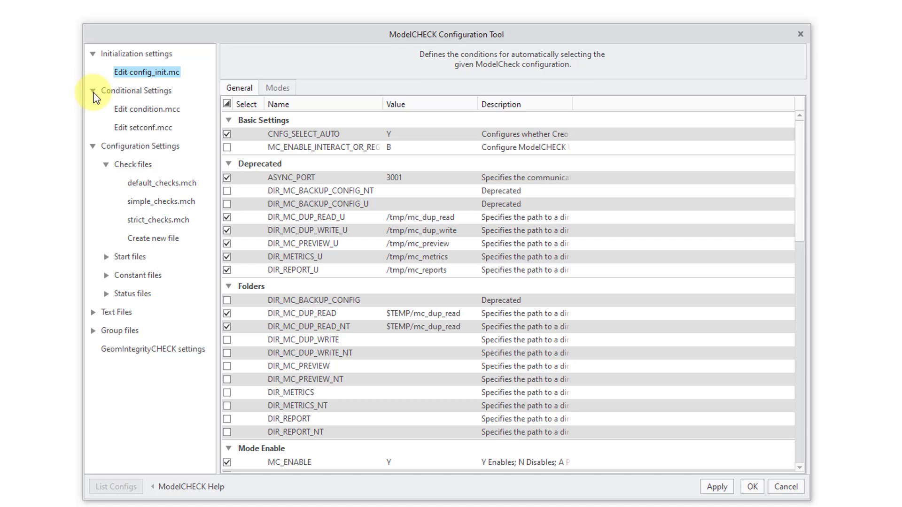
Step: View the condition.mcc conditions table and the setconf.mcc configurations table
click(162, 112)
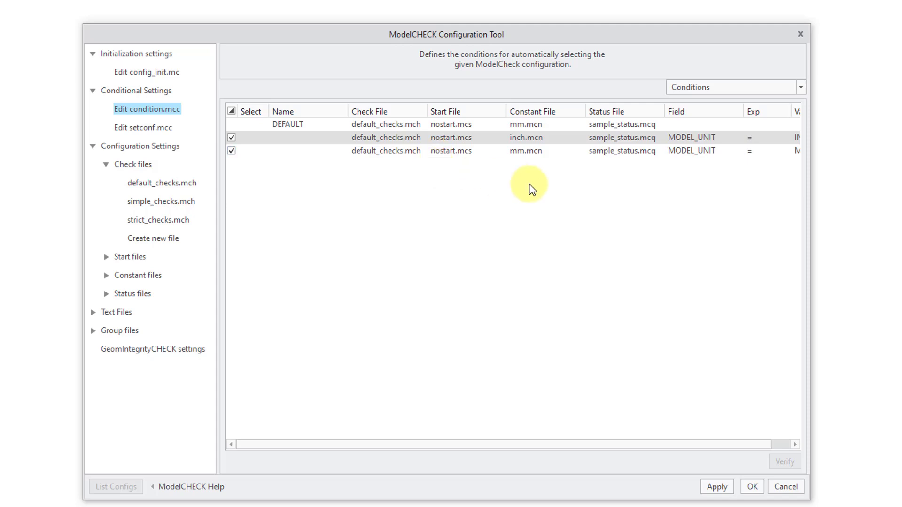
drag(582, 445, 616, 446)
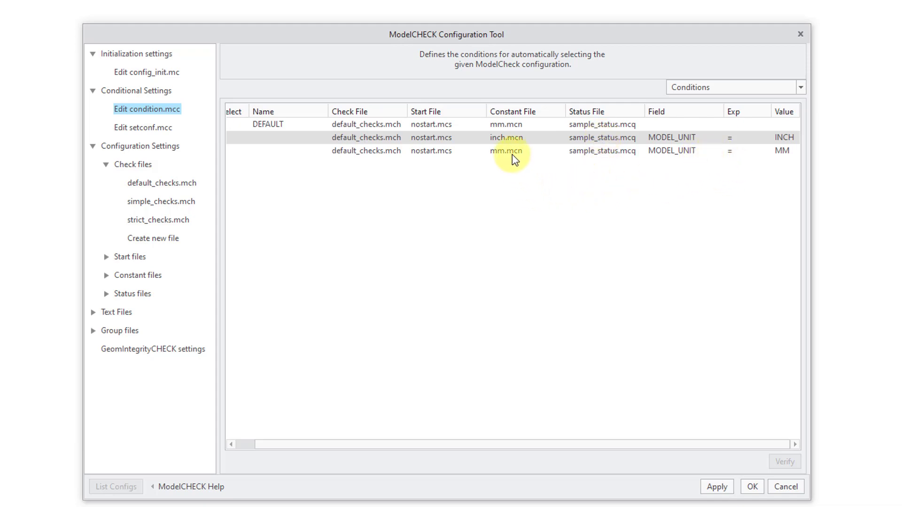
click(147, 130)
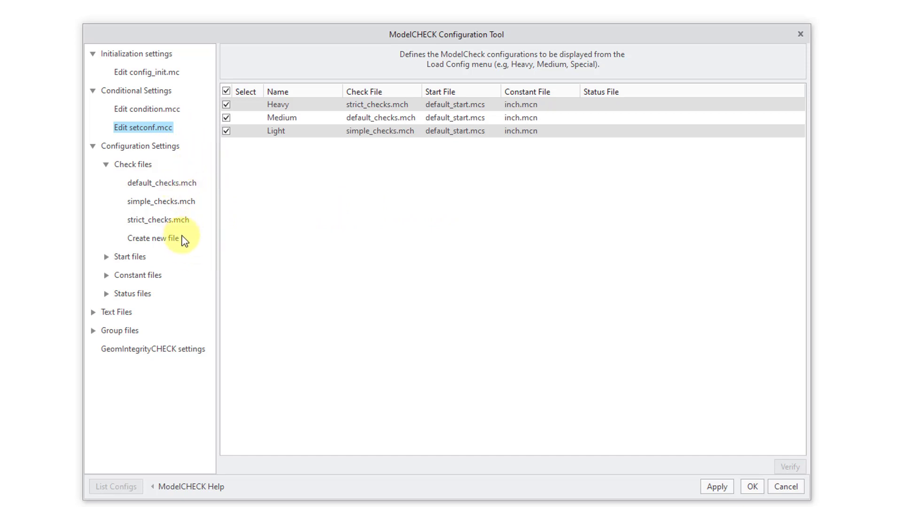
Step: Expand the Start, Constant and Status file lists and show the sample_status.mcq criteria
click(105, 257)
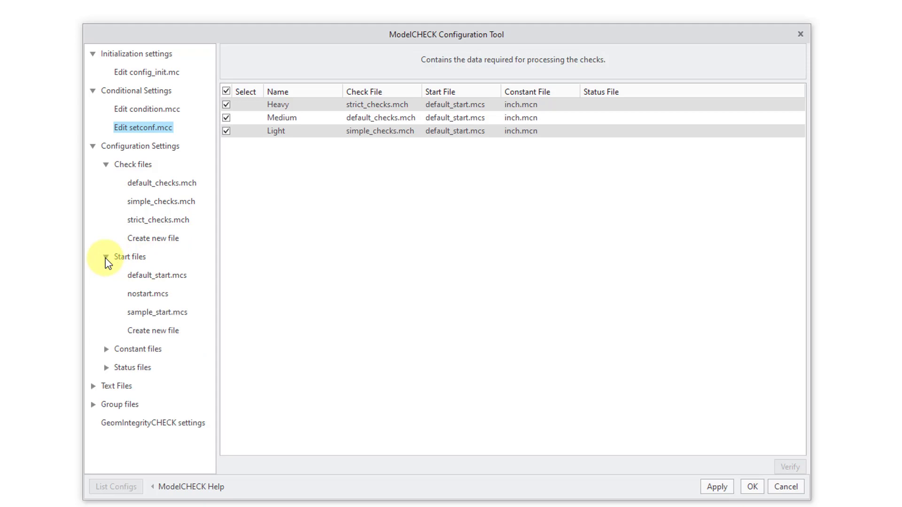
click(107, 350)
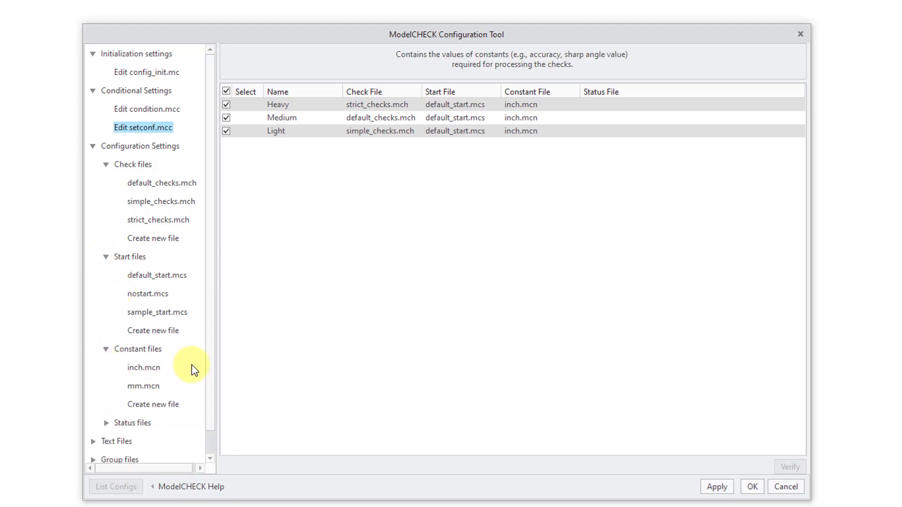
click(107, 424)
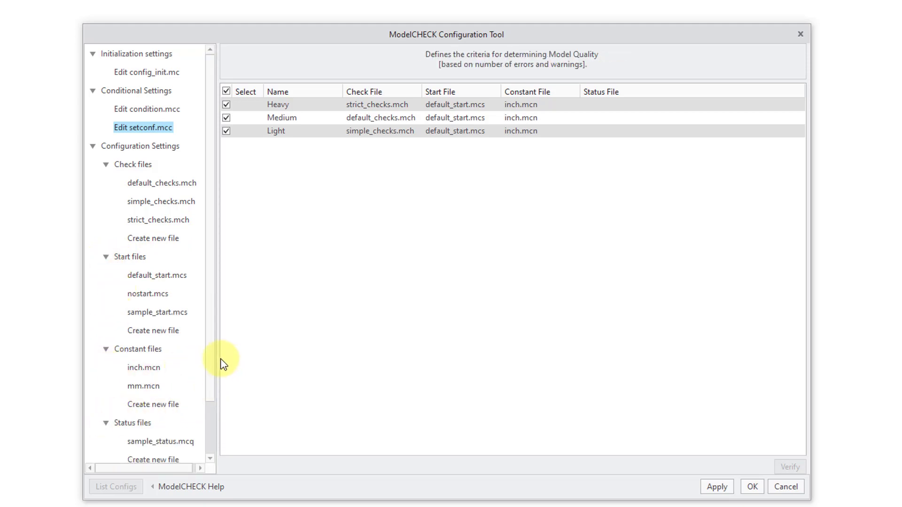
click(168, 441)
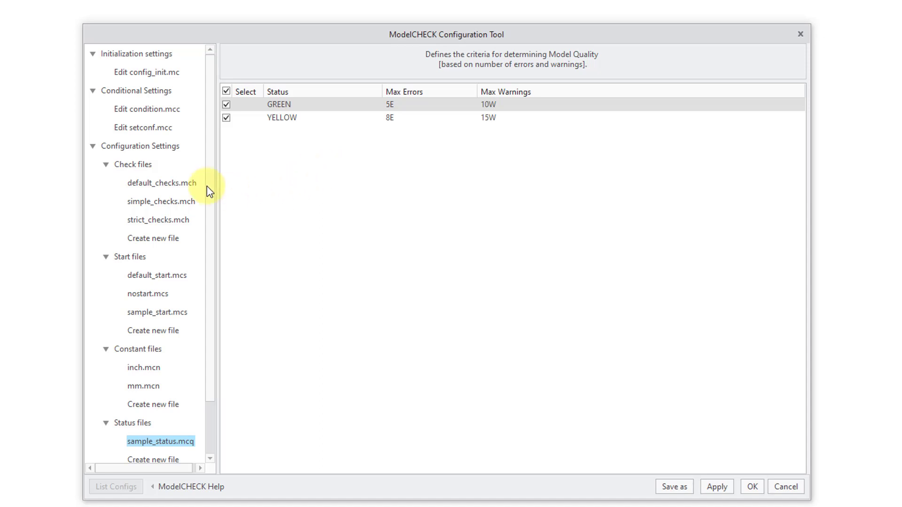
Step: Open default_checks.mch and browse the check-name and check-type lists, keeping the filter on All
click(167, 183)
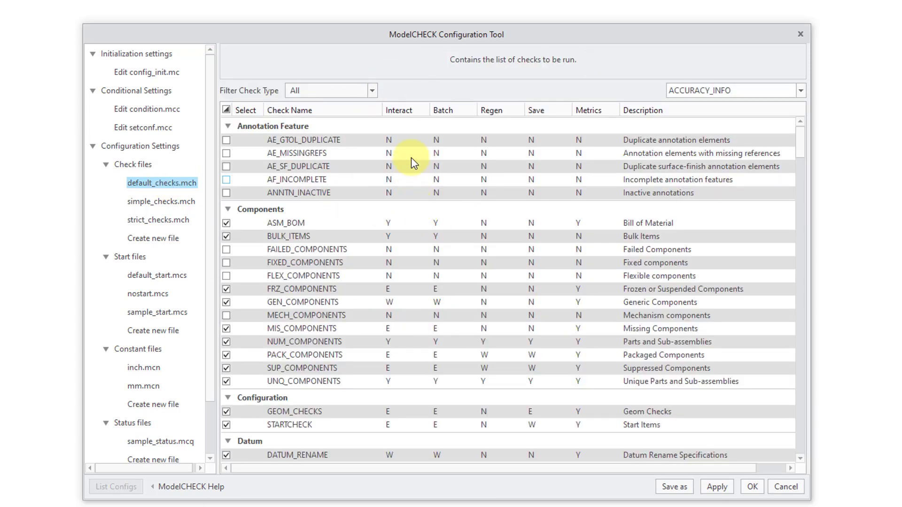
click(800, 92)
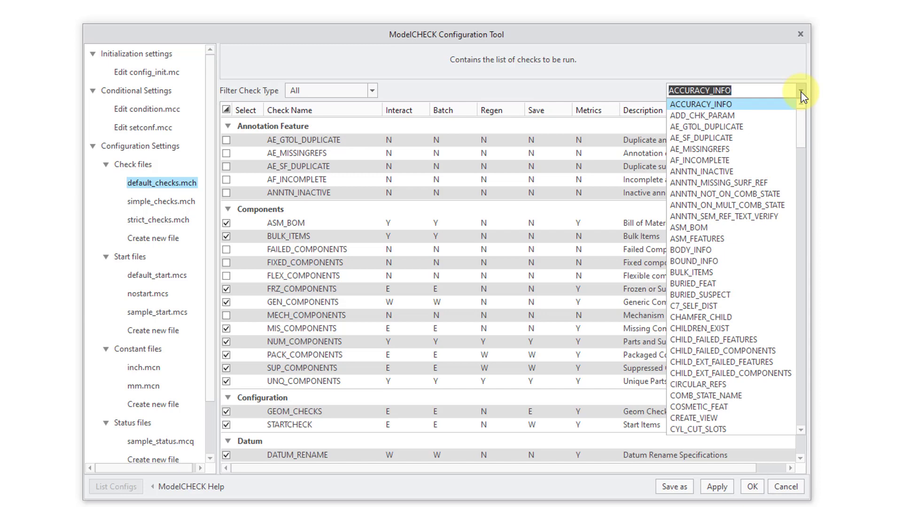
click(801, 94)
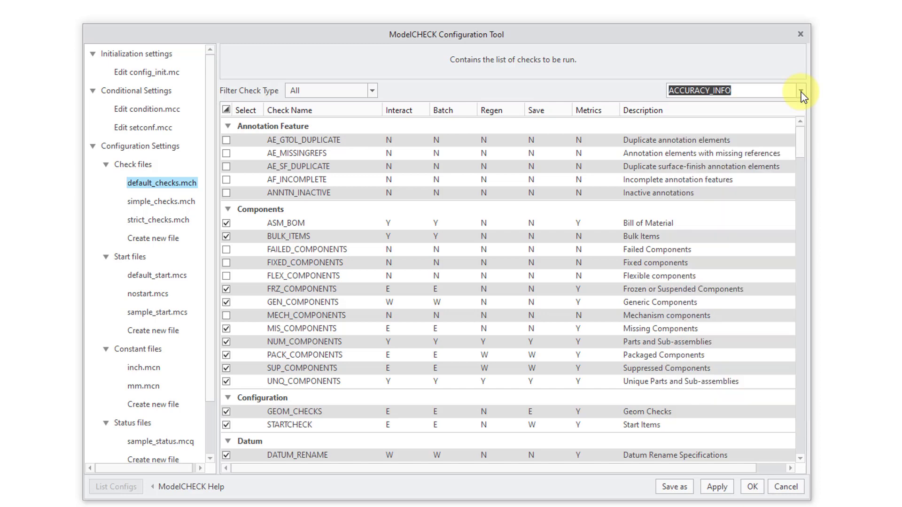
click(374, 91)
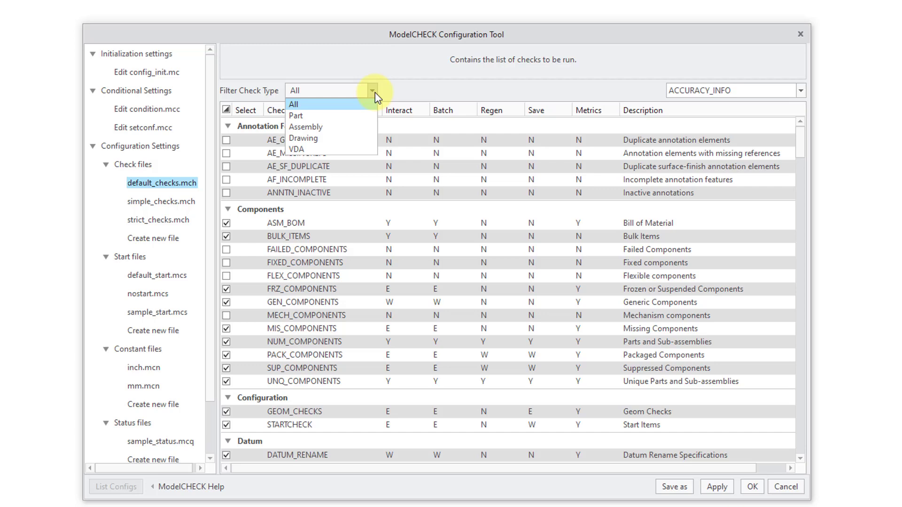
click(401, 97)
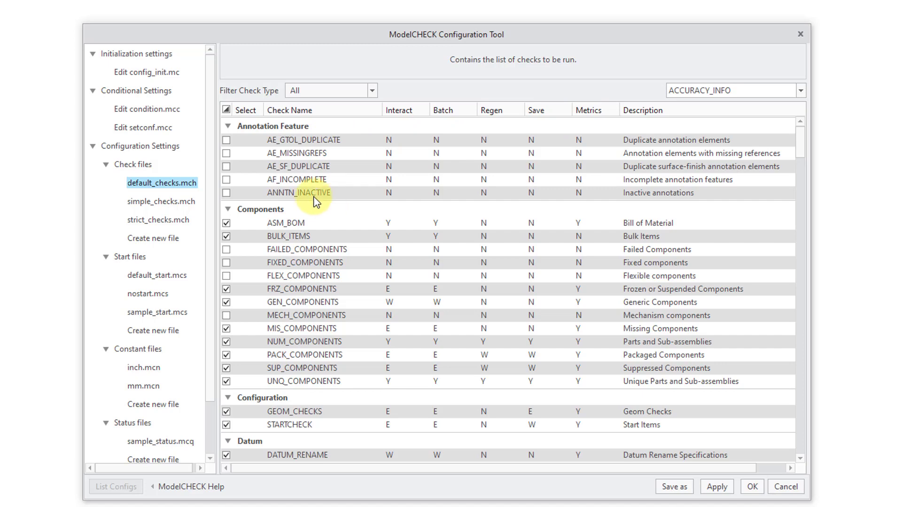
Step: Collapse the Annotation Feature group and set FAILED_COMPONENTS' Interact mode to E
click(229, 127)
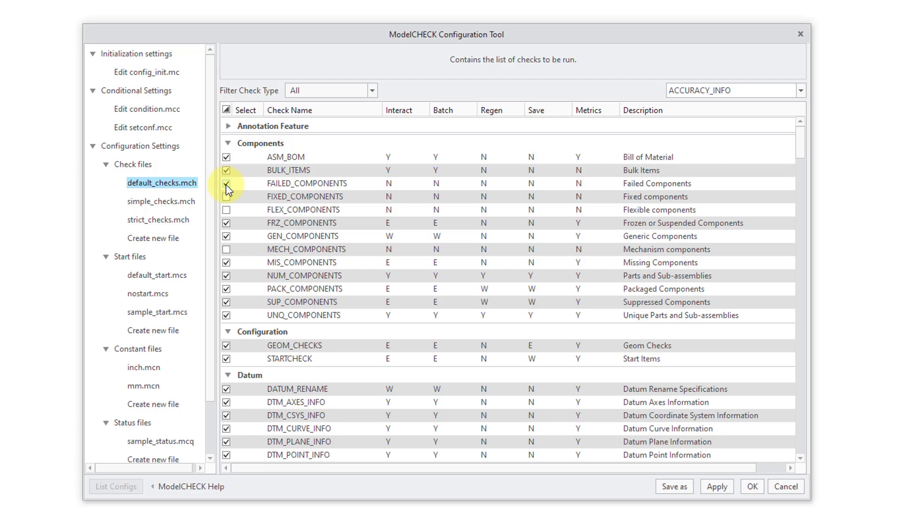
click(411, 187)
click(429, 185)
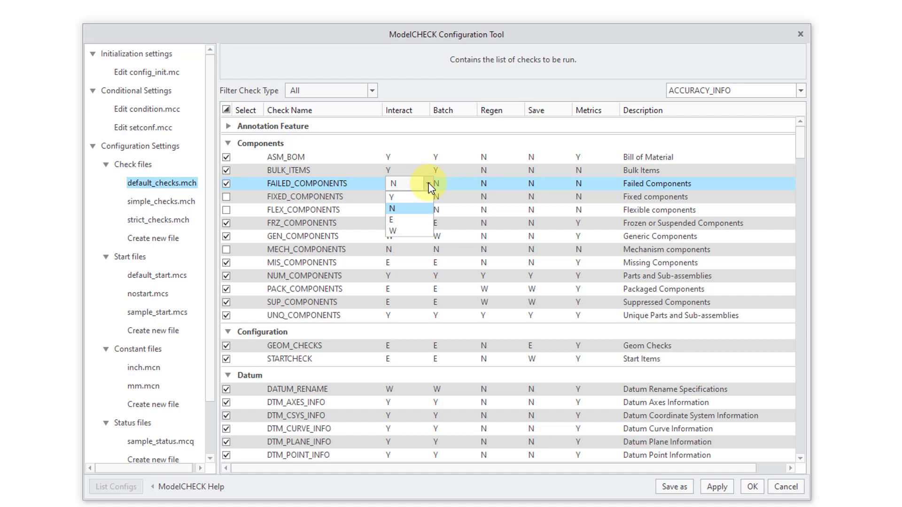
click(419, 219)
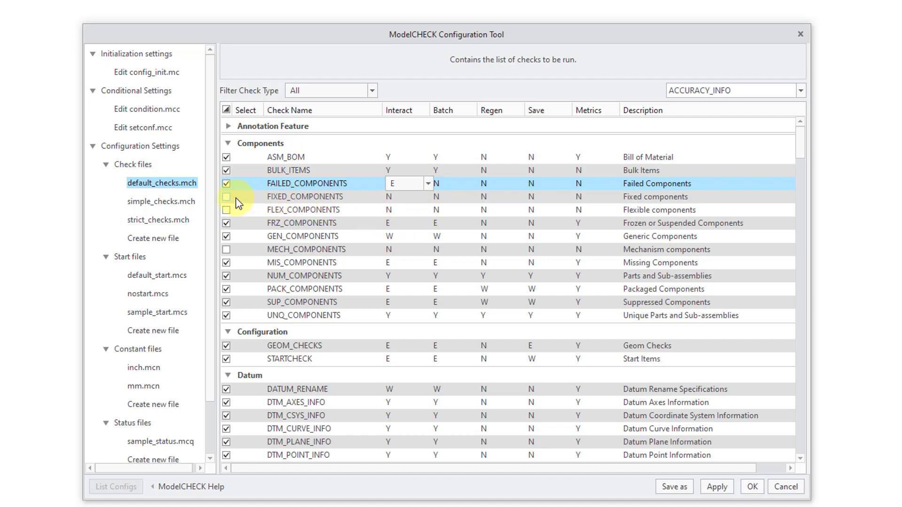
Step: Set the Interact mode of FIXED_COMPONENTS and FLEX_COMPONENTS to Y
click(411, 196)
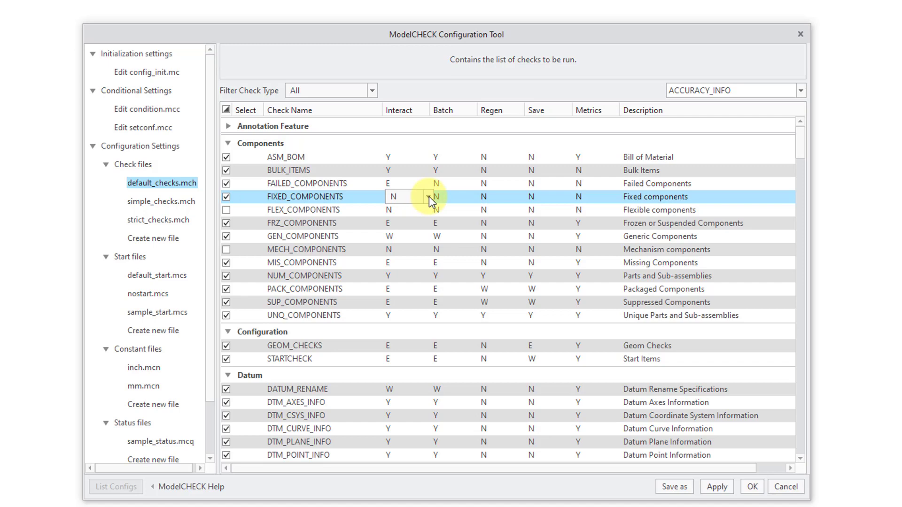
click(429, 196)
click(418, 215)
click(402, 211)
click(428, 210)
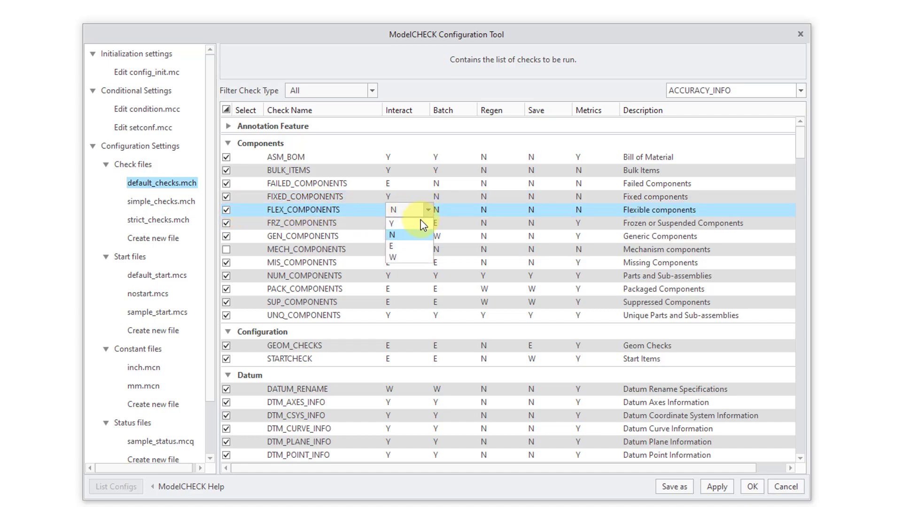
click(420, 222)
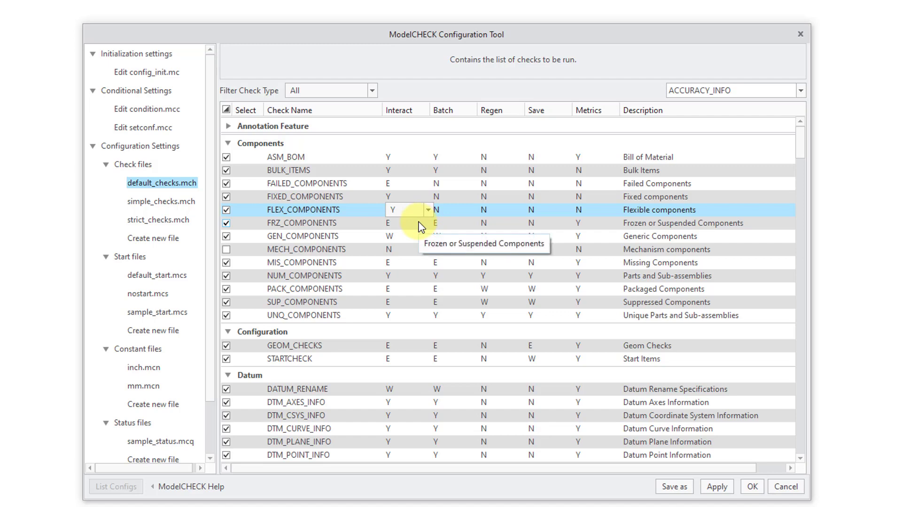
Step: Enable the MECH_COMPONENTS check and set its Interact mode to Y
click(226, 249)
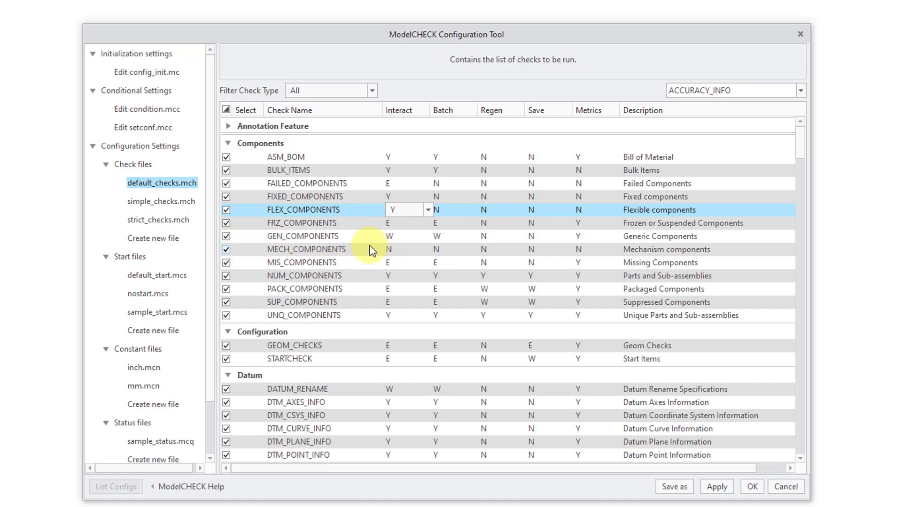
click(403, 248)
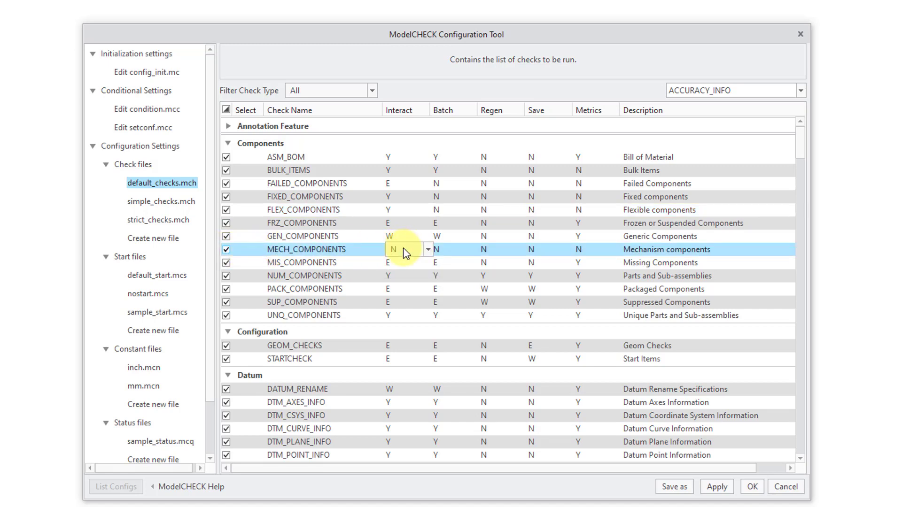
click(428, 250)
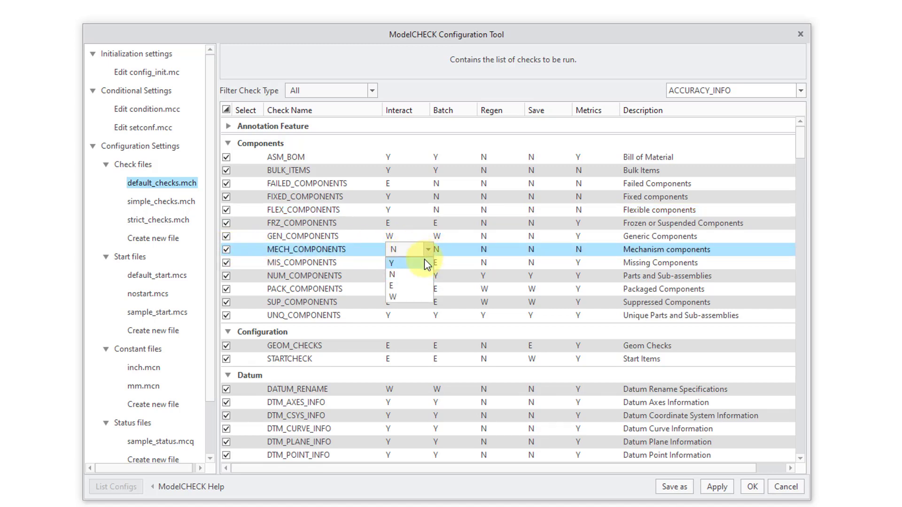
click(425, 261)
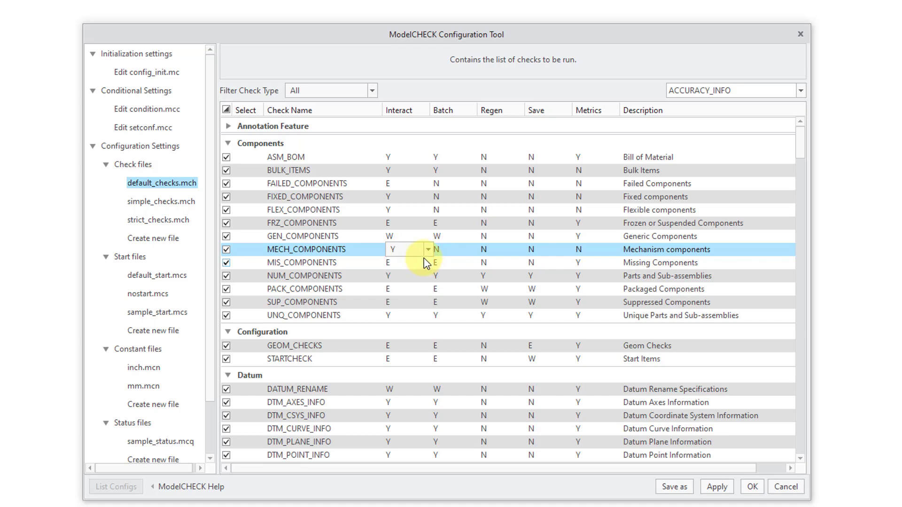
Step: Set PACK_COMPONENTS' Interact mode to W and scroll down to the Configuration checks
click(400, 137)
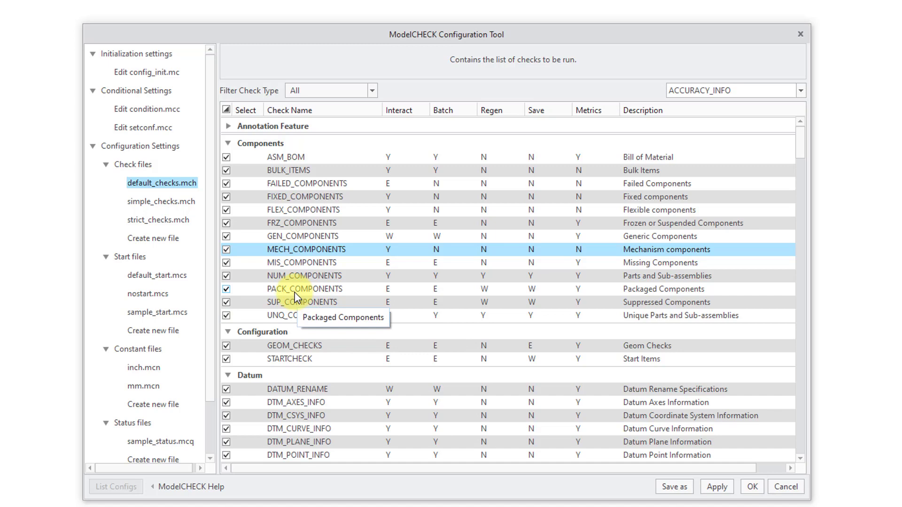
click(395, 289)
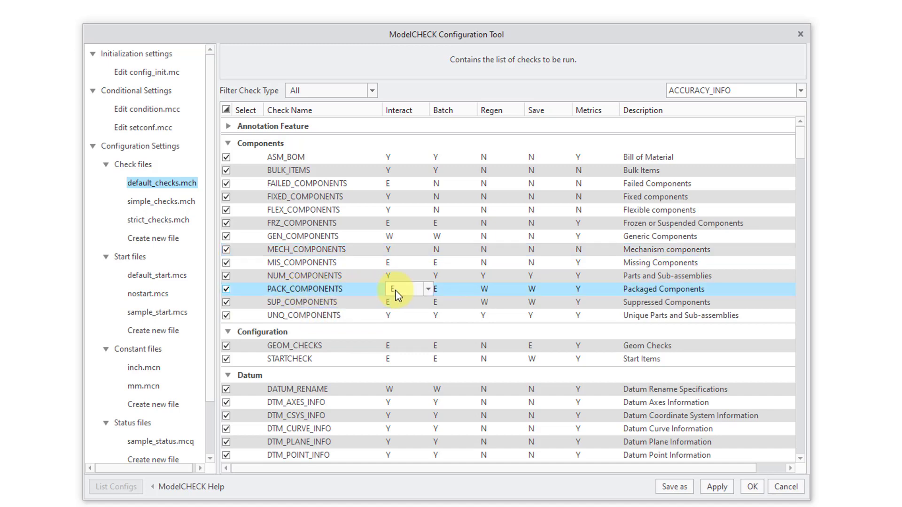
click(428, 288)
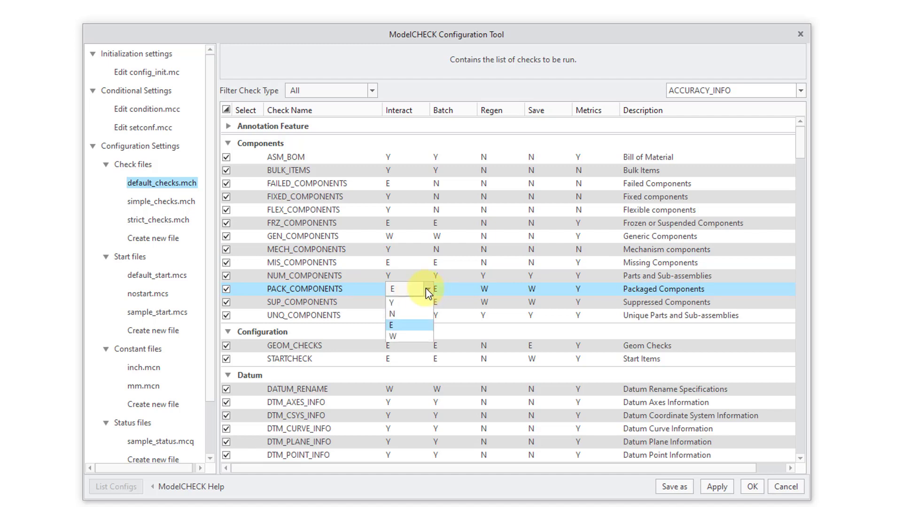
click(407, 336)
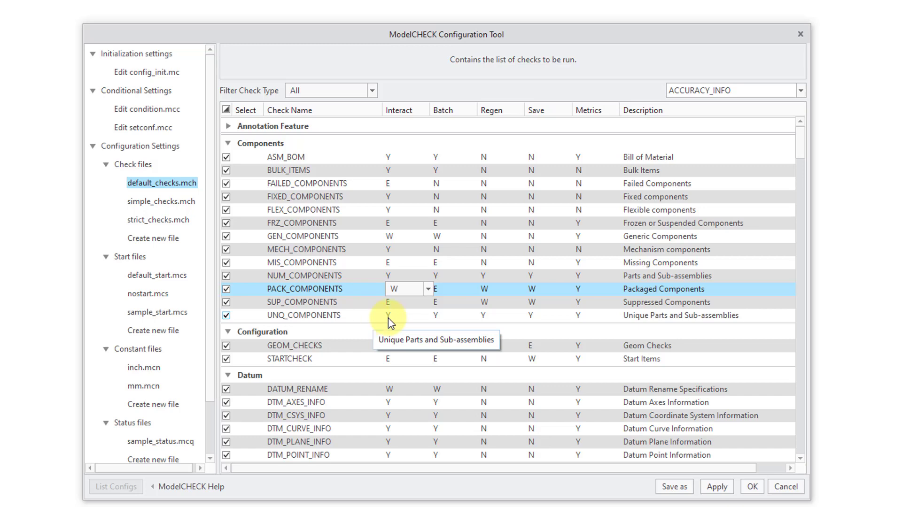
drag(802, 138, 797, 156)
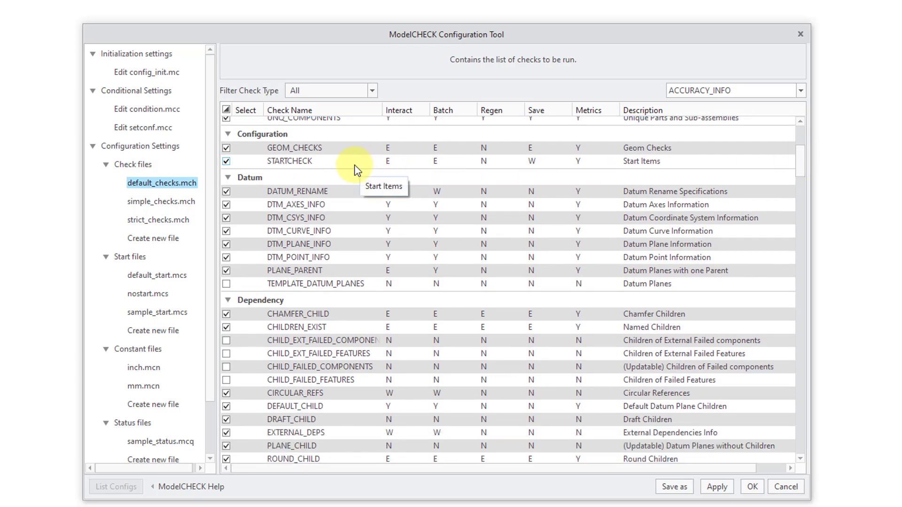
Step: Set GEOM_CHECKS' Interact mode to W and collapse the Configuration group
click(399, 149)
click(401, 146)
click(403, 194)
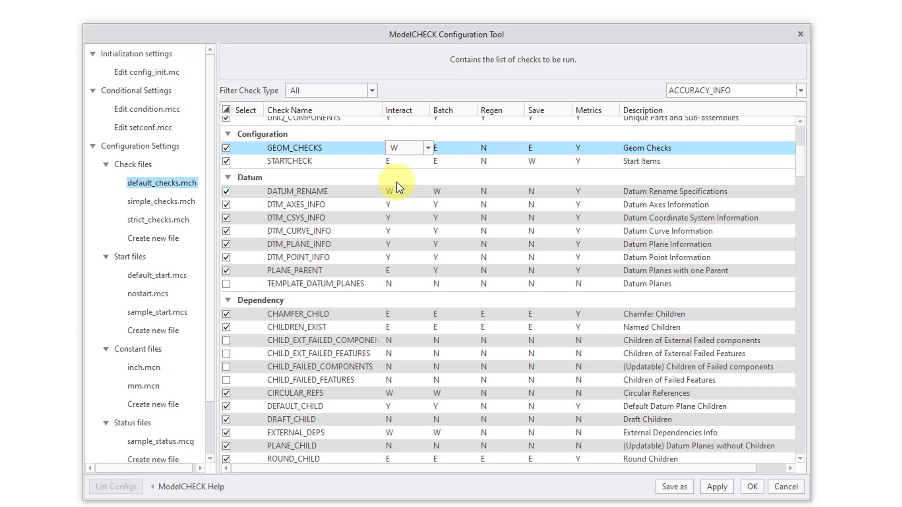
click(228, 134)
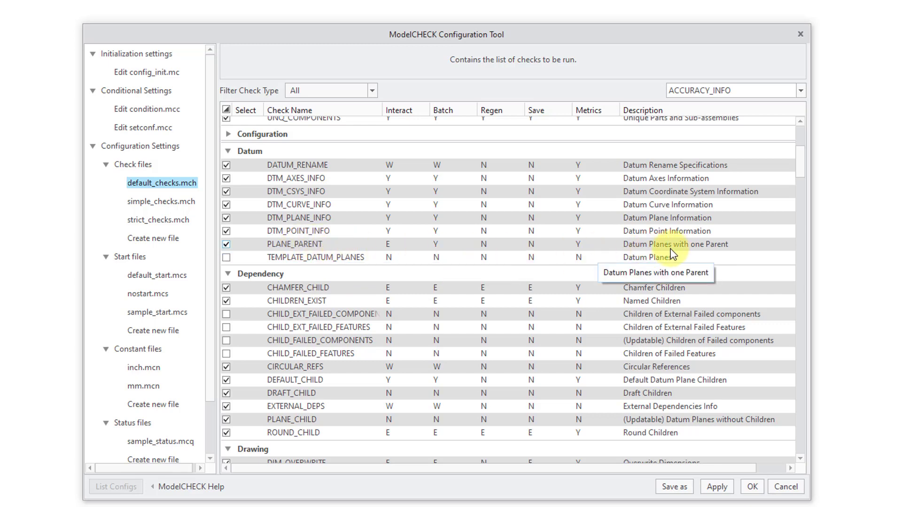
Step: Set PLANE_PARENT's Interact mode to N
click(405, 245)
click(415, 245)
click(430, 244)
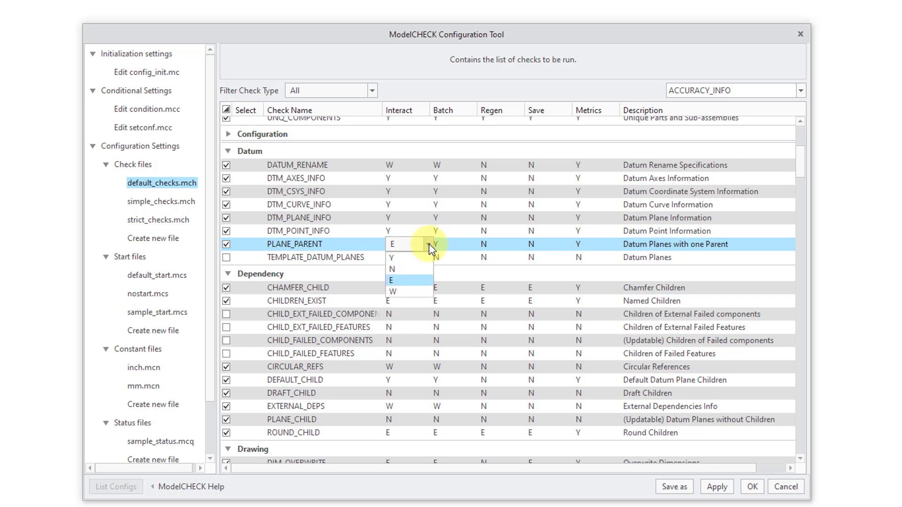
click(401, 269)
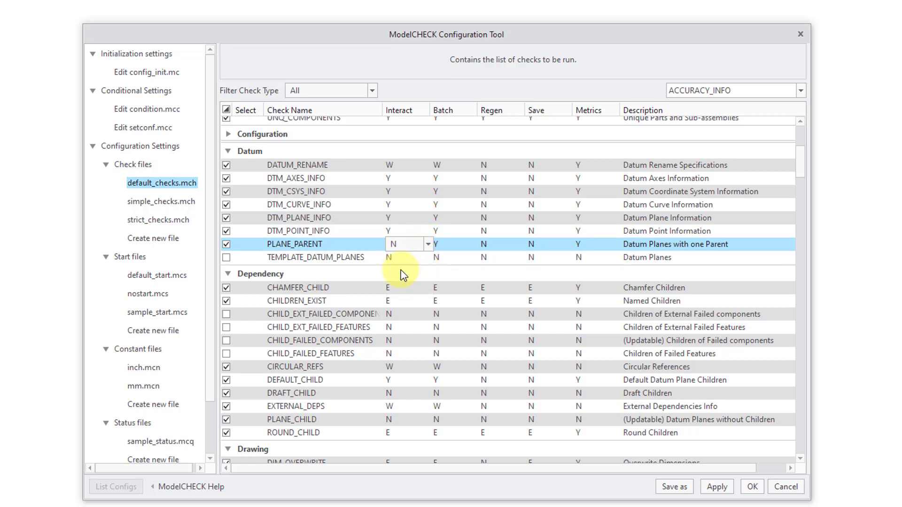
Step: Collapse Datum, enable CHILD_EXT_FAILED_COMPONENTS, and set both CHILD_EXT_FAILED checks' Interact mode to W
click(228, 152)
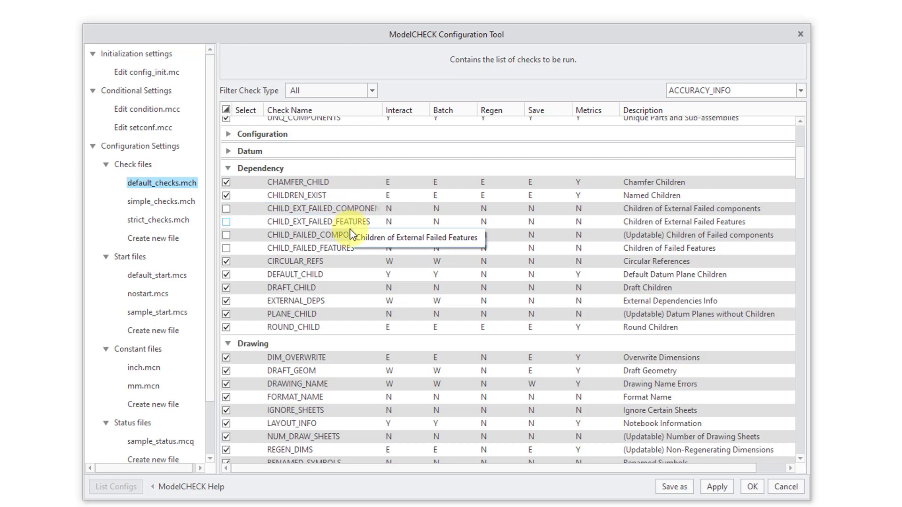
click(227, 209)
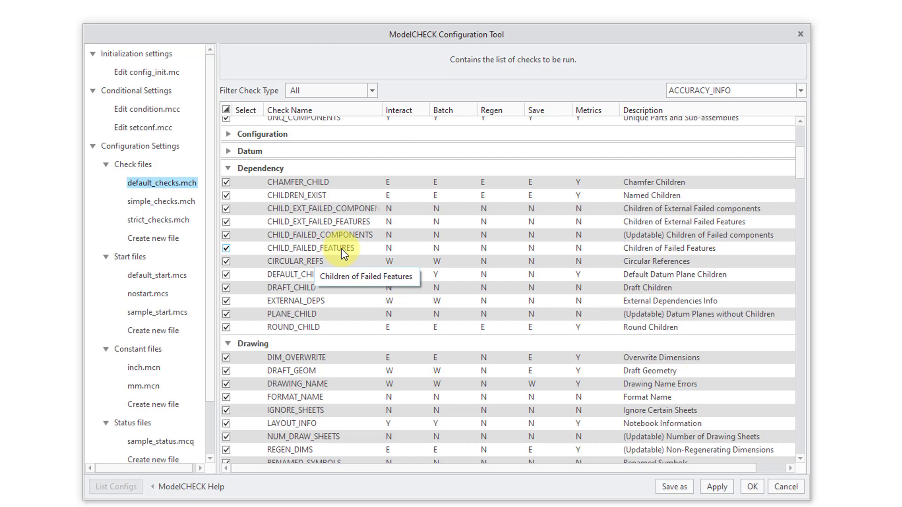
click(399, 208)
click(399, 208)
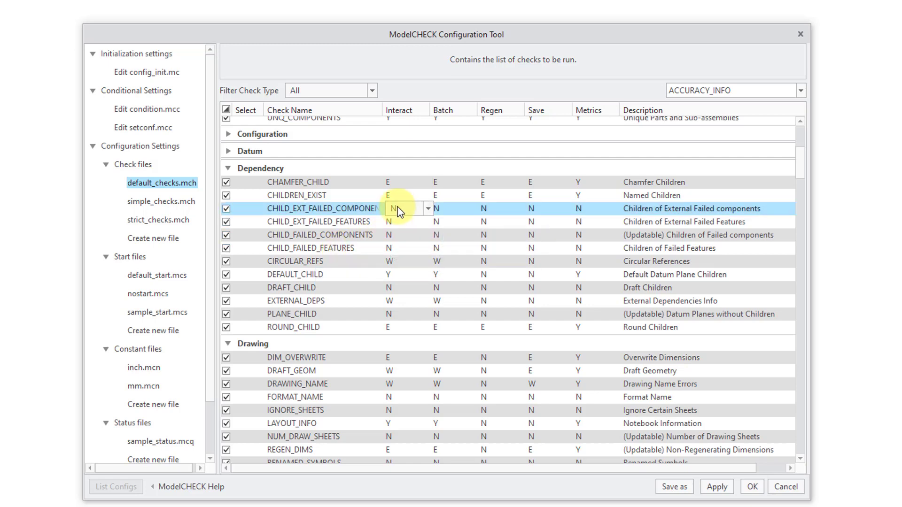
click(399, 208)
click(395, 254)
click(404, 222)
click(405, 222)
click(397, 266)
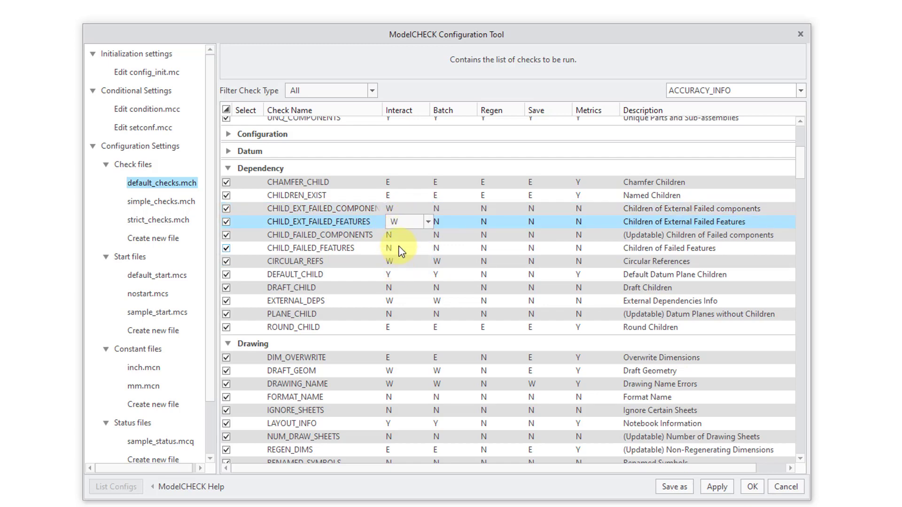
Step: Set CHILD_FAILED_COMPONENTS and CHILD_FAILED_FEATURES Interact mode to W
click(397, 235)
click(397, 235)
click(397, 235)
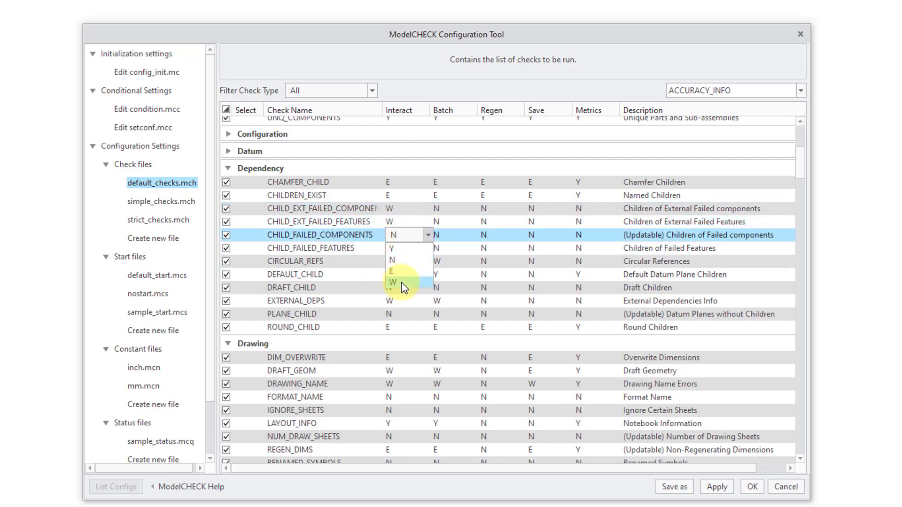
click(401, 282)
click(399, 247)
click(399, 247)
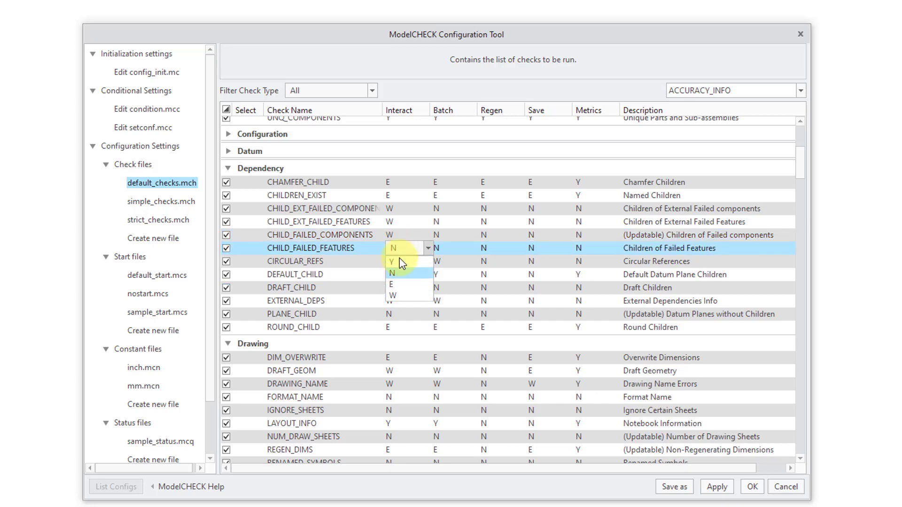
click(395, 295)
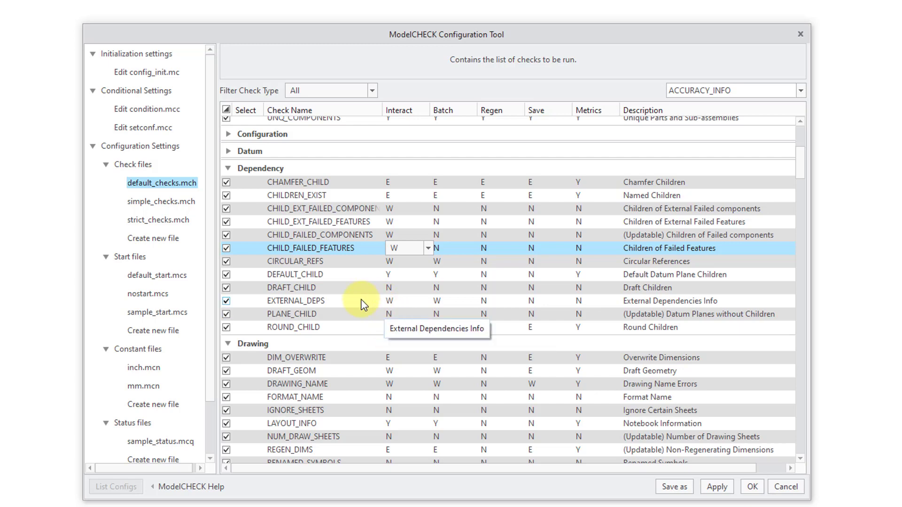
Step: Change EXTERNAL_DEPS' Interact mode from W to Y
click(405, 301)
click(404, 300)
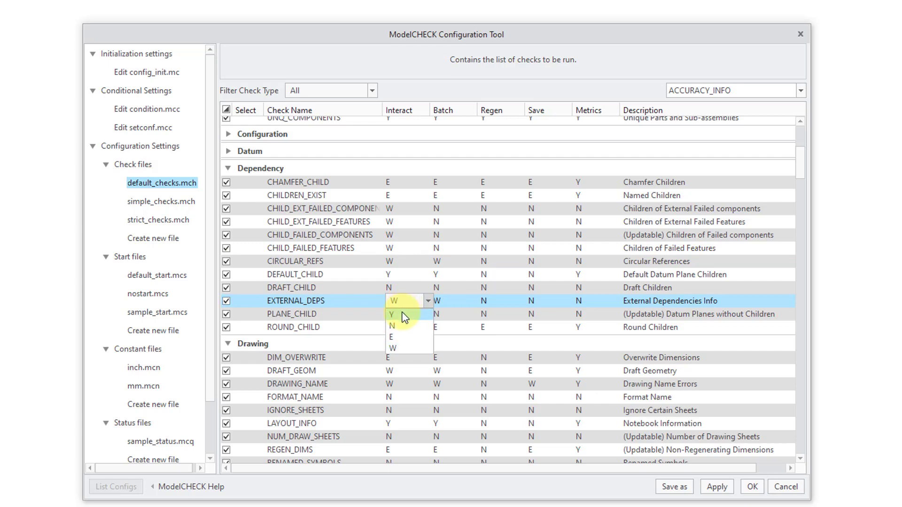
click(405, 315)
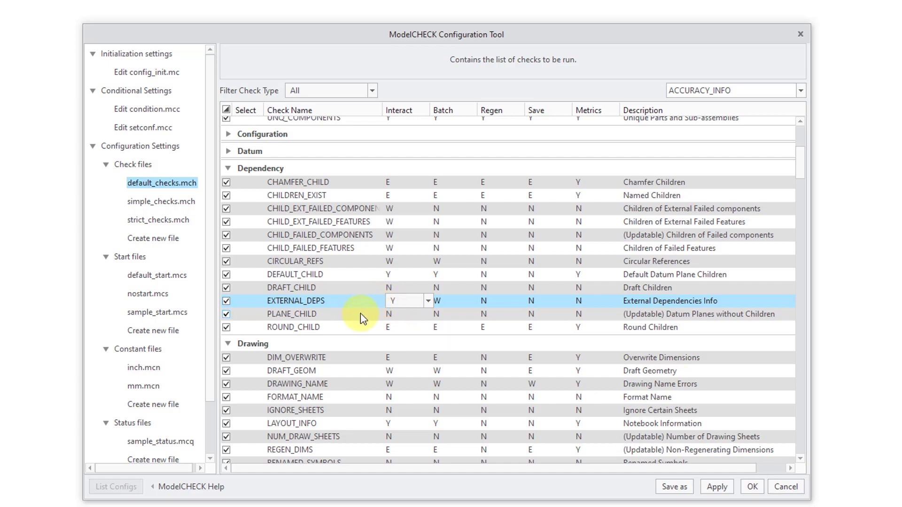
Step: Collapse the Dependency group and set UNUSED_MODELS' Interact mode to Y
click(228, 169)
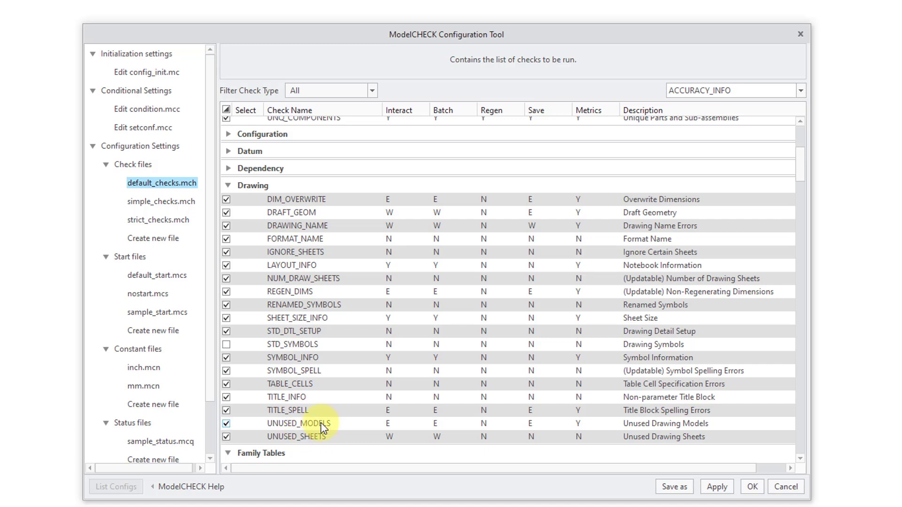
click(395, 425)
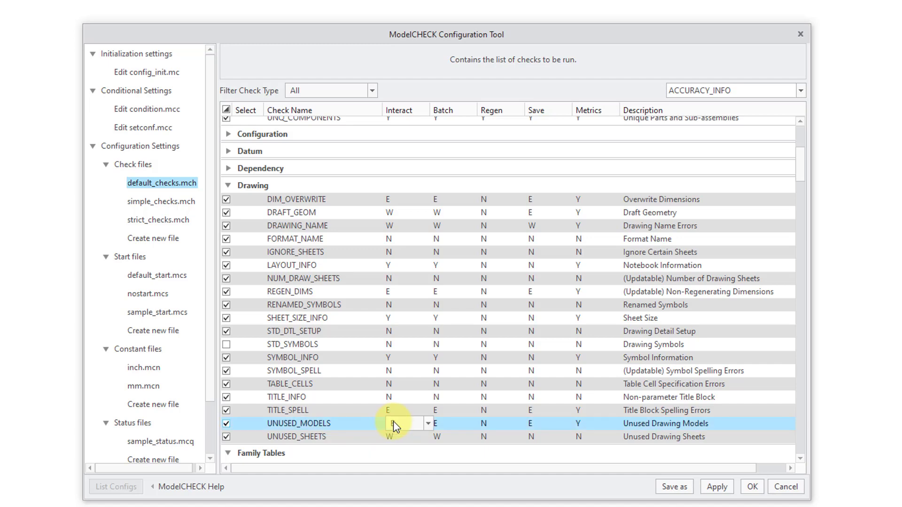
click(410, 424)
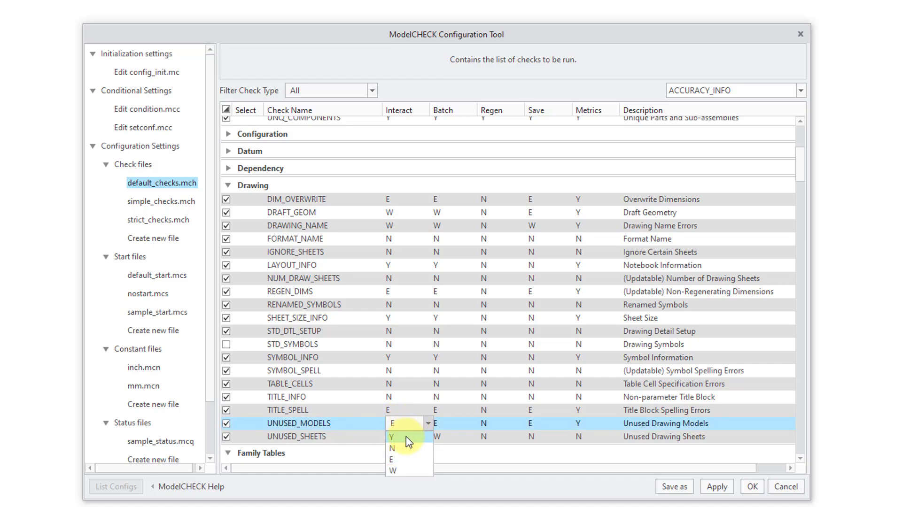
click(406, 436)
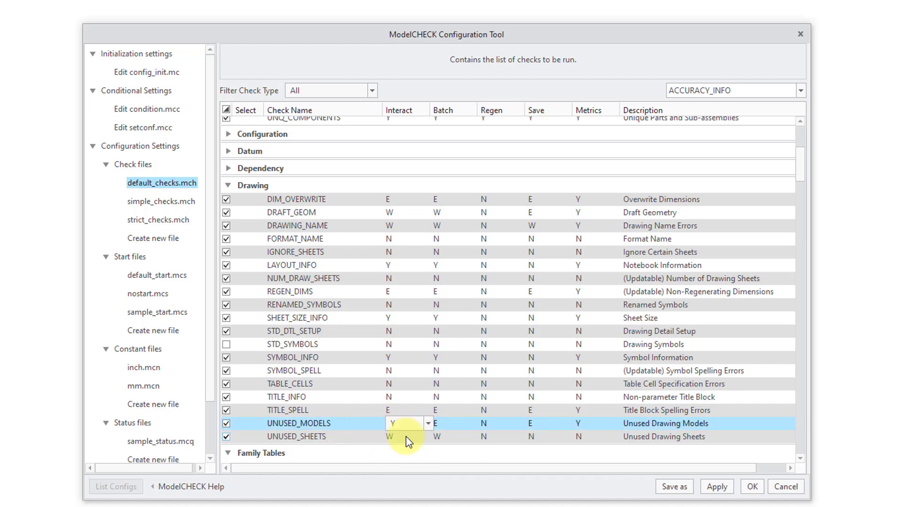
Step: Collapse the Drawing group and set FT_DEF_VALS' Interact mode to N
click(229, 186)
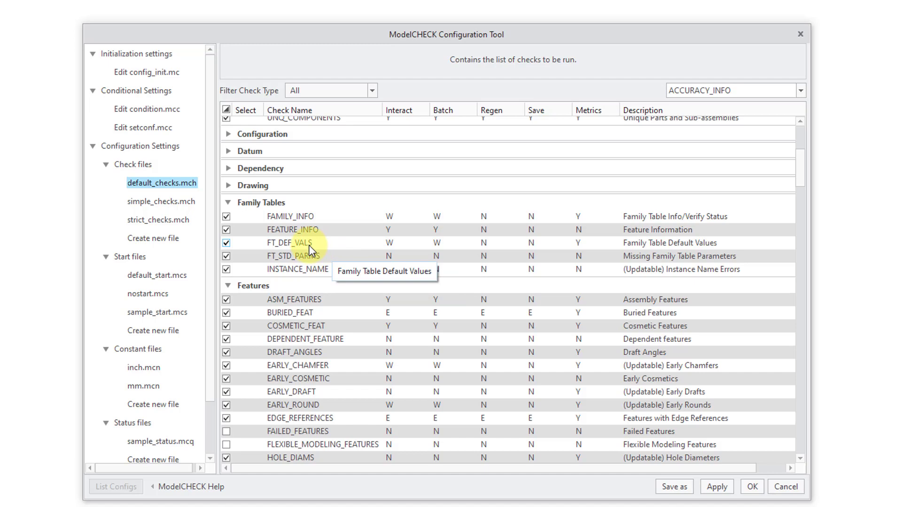
click(399, 246)
click(405, 245)
click(415, 243)
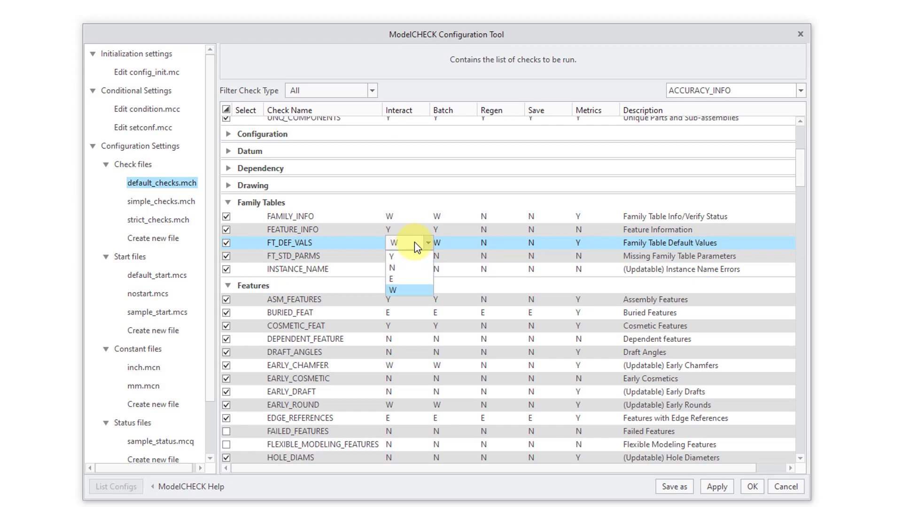
click(409, 268)
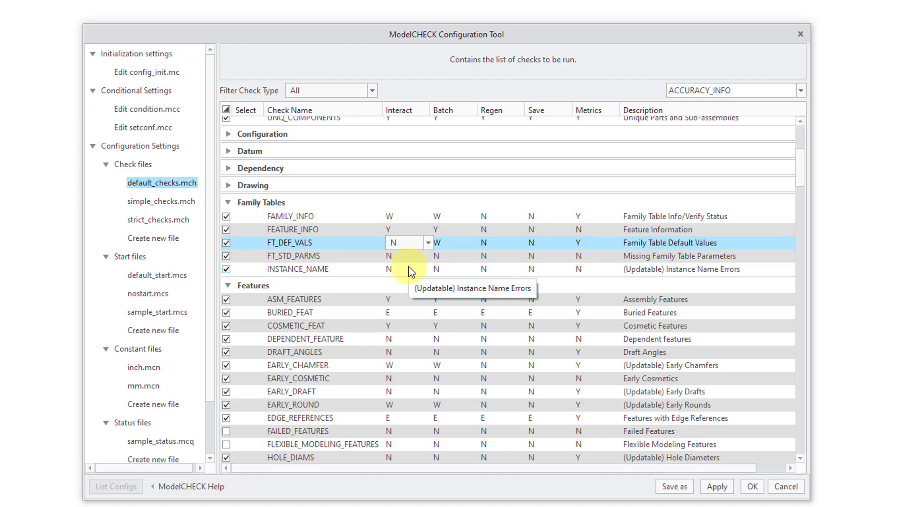
Step: Collapse the Family Tables group and set EDGE_REFERENCES' Interact mode to Y
click(229, 202)
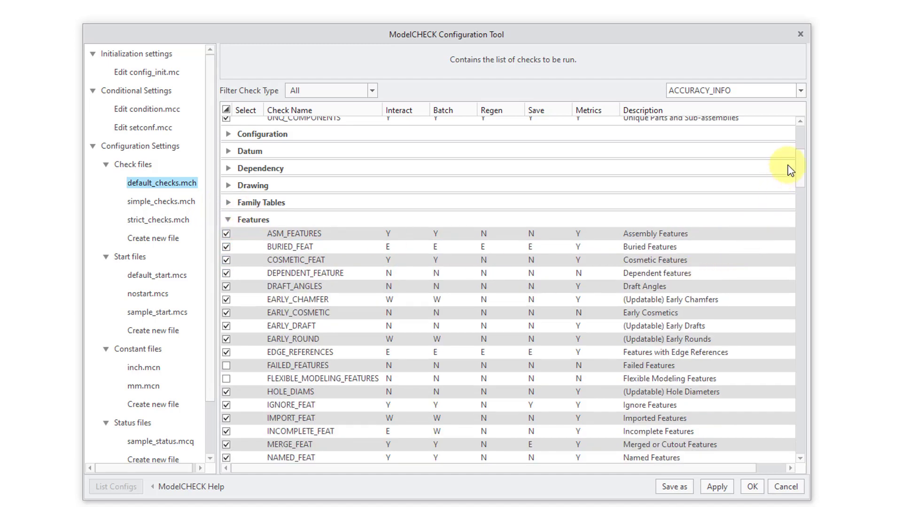
drag(798, 162, 801, 174)
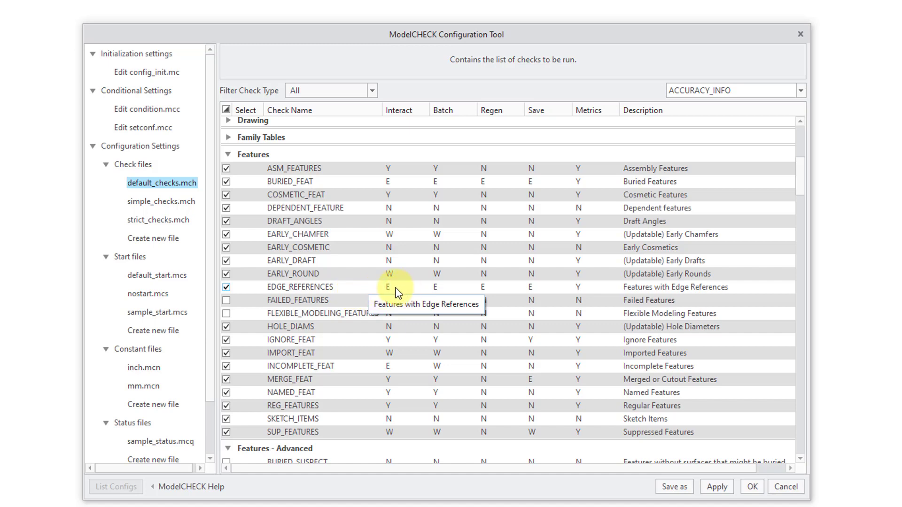
click(398, 287)
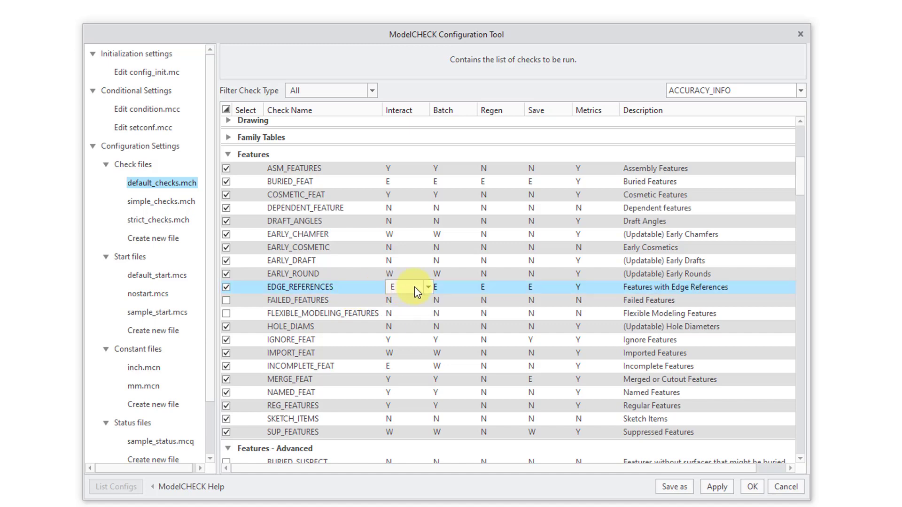
click(414, 287)
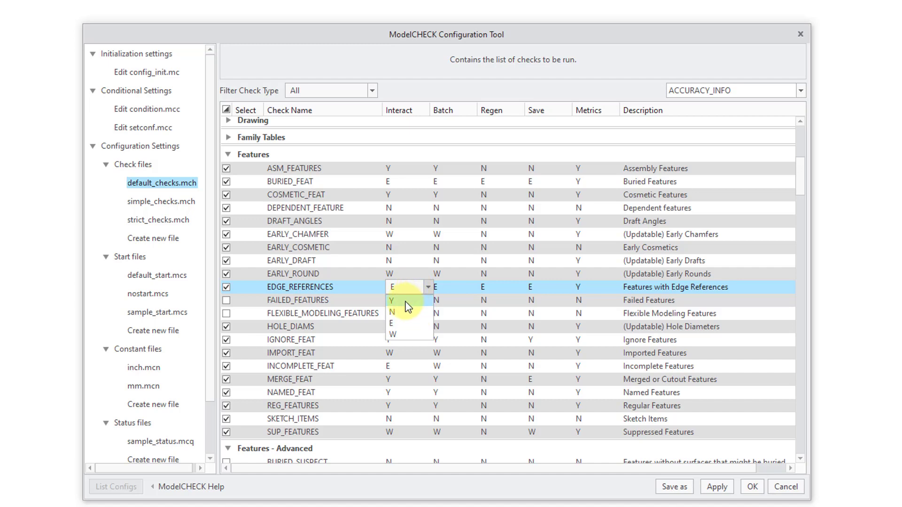
click(407, 301)
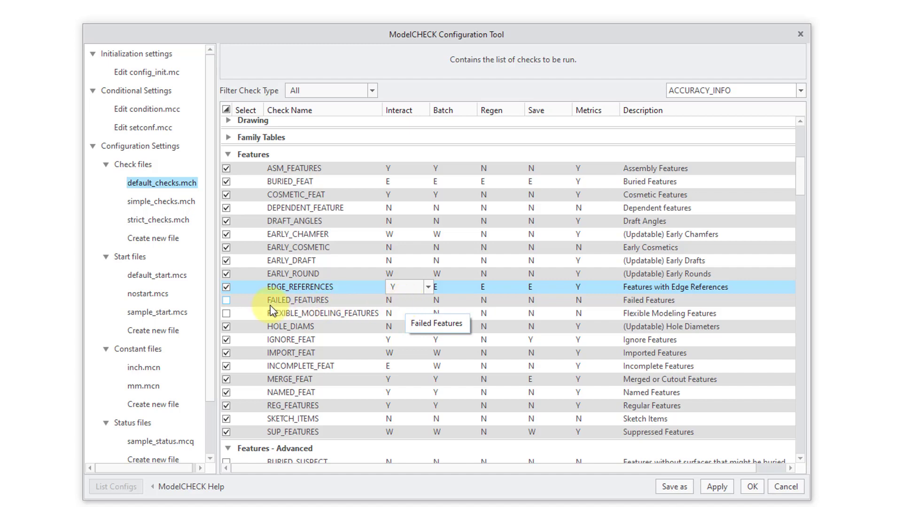
Step: Enable the FAILED_FEATURES check with Interact mode E
click(232, 300)
click(404, 301)
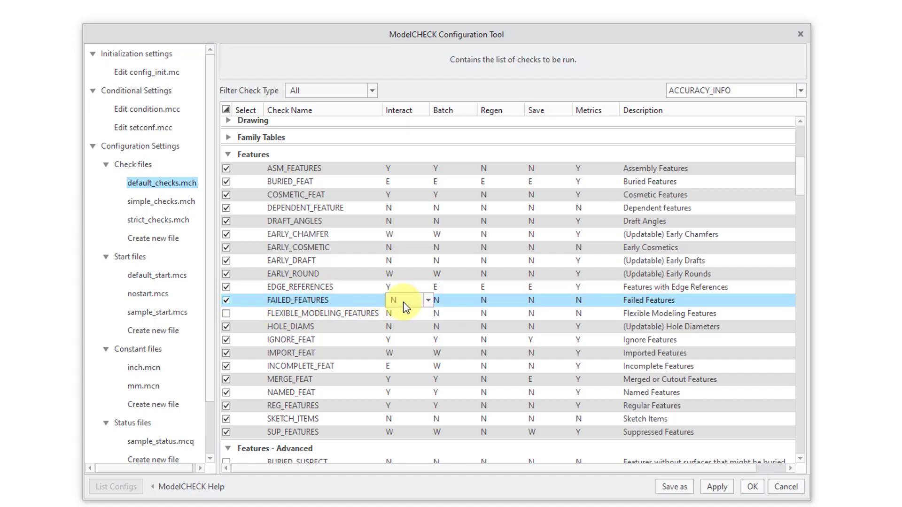
click(403, 303)
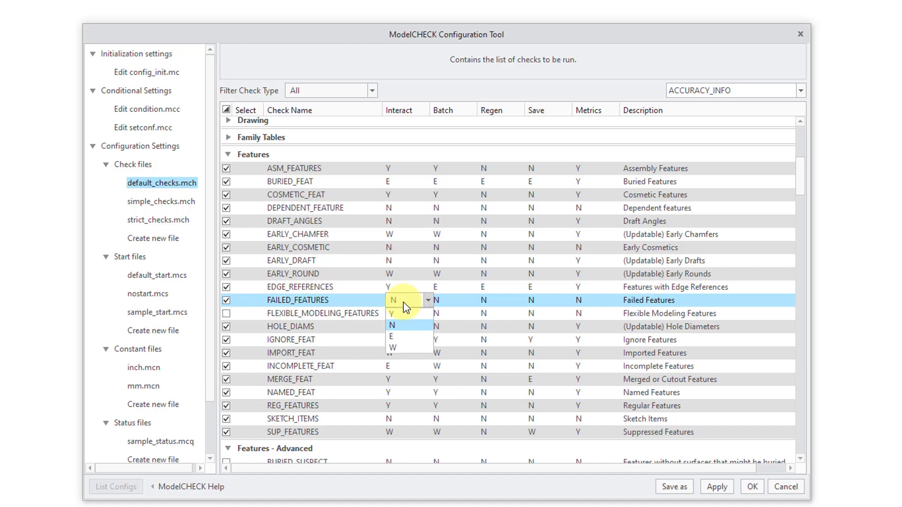
click(398, 338)
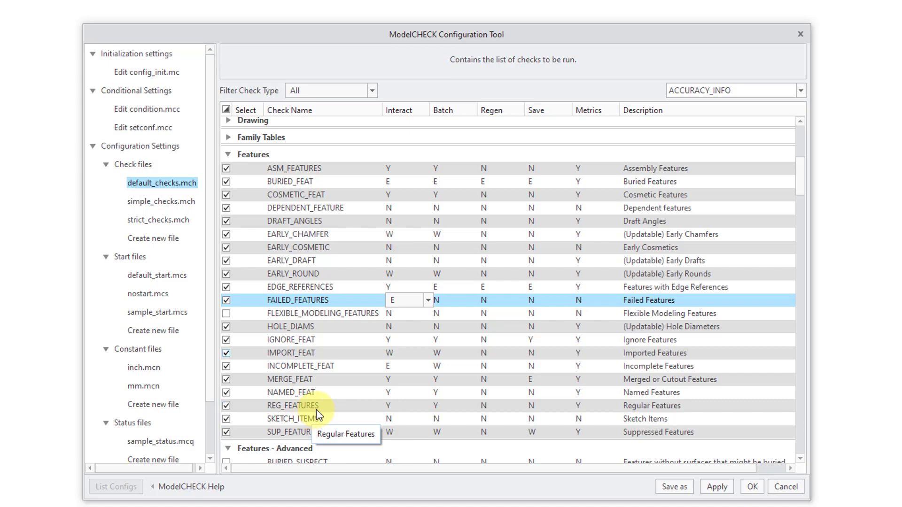
Step: Collapse the Features, Features - Advanced, Geom Checks - B and Geom Checks - A groups
click(228, 155)
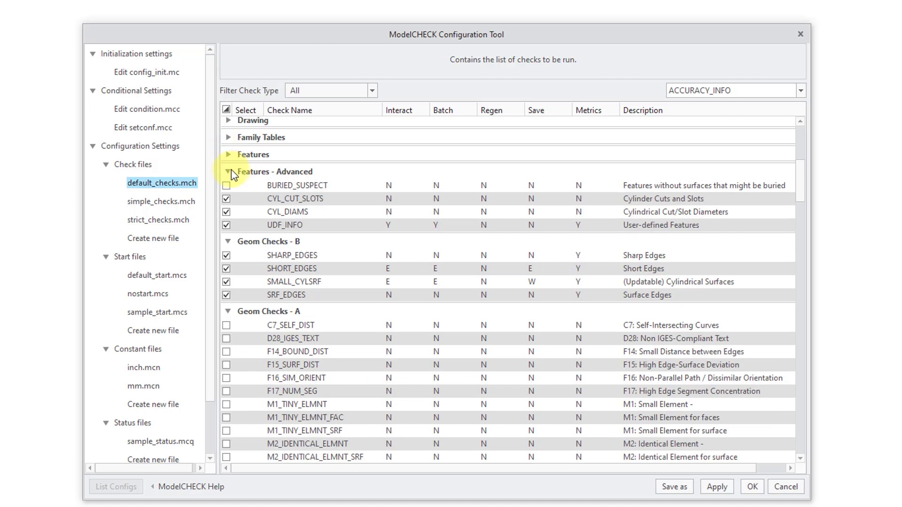
click(229, 171)
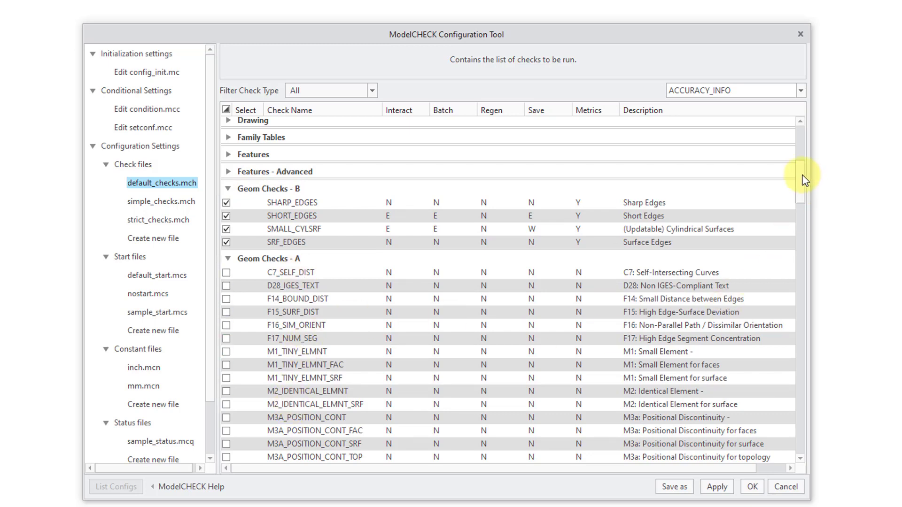
mouse_move(801, 177)
mouse_down()
mouse_move(800, 186)
mouse_move(798, 180)
mouse_up()
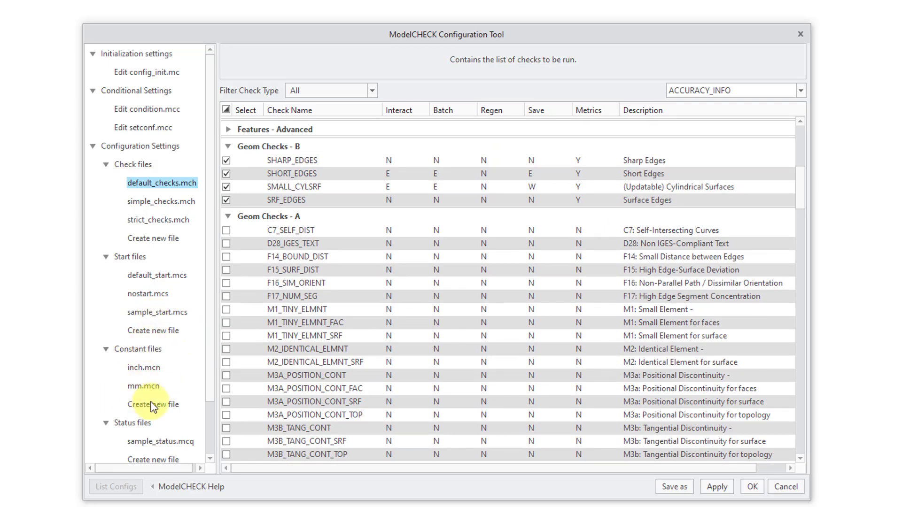
click(229, 146)
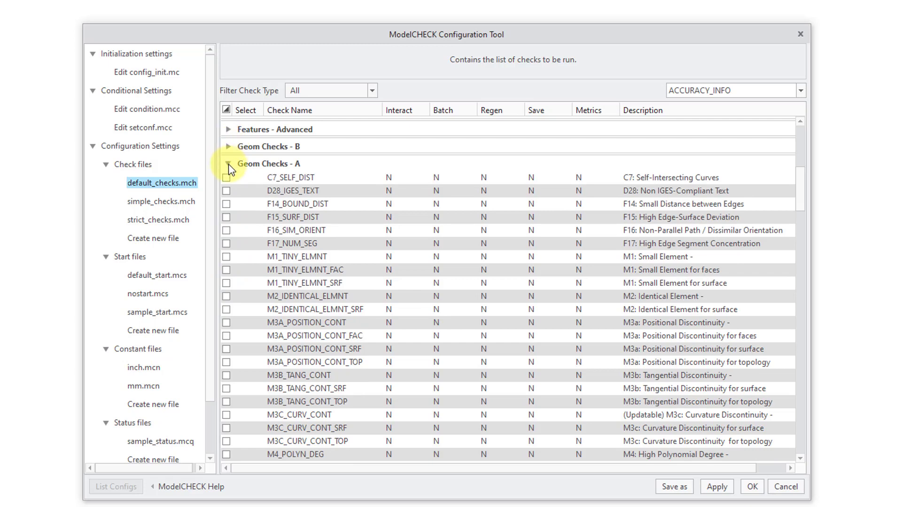
click(228, 163)
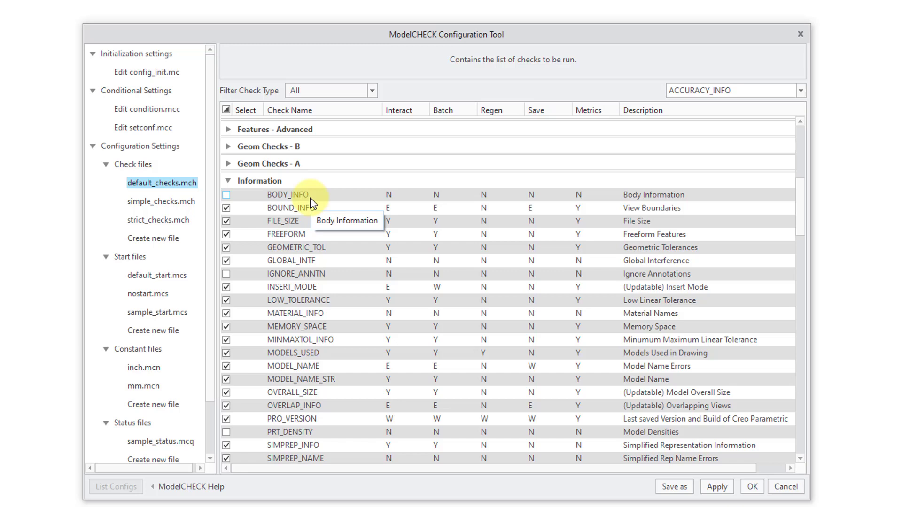
Step: Enable the BODY_INFO check with Interact mode Y
click(226, 195)
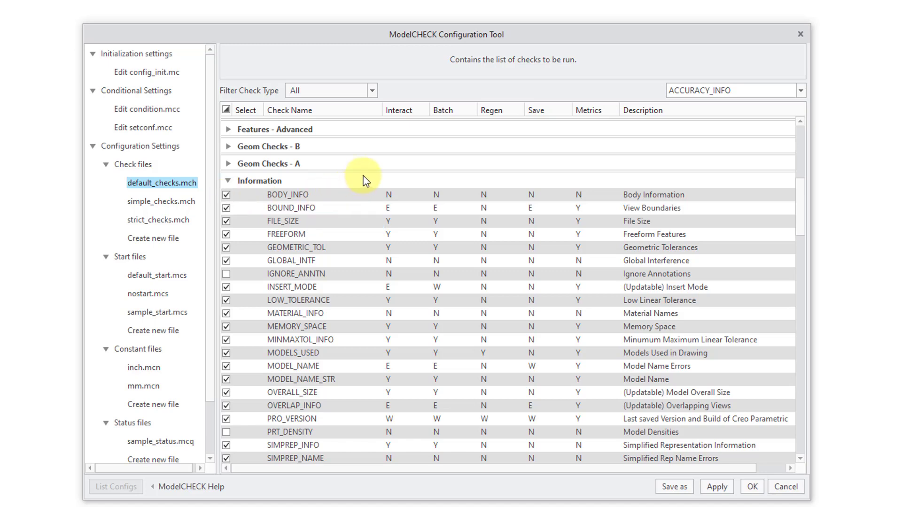
click(411, 194)
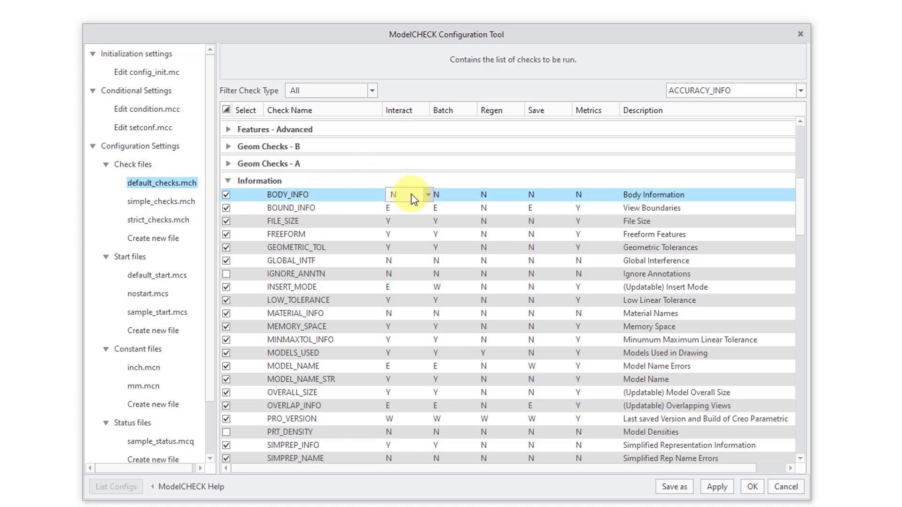
click(410, 208)
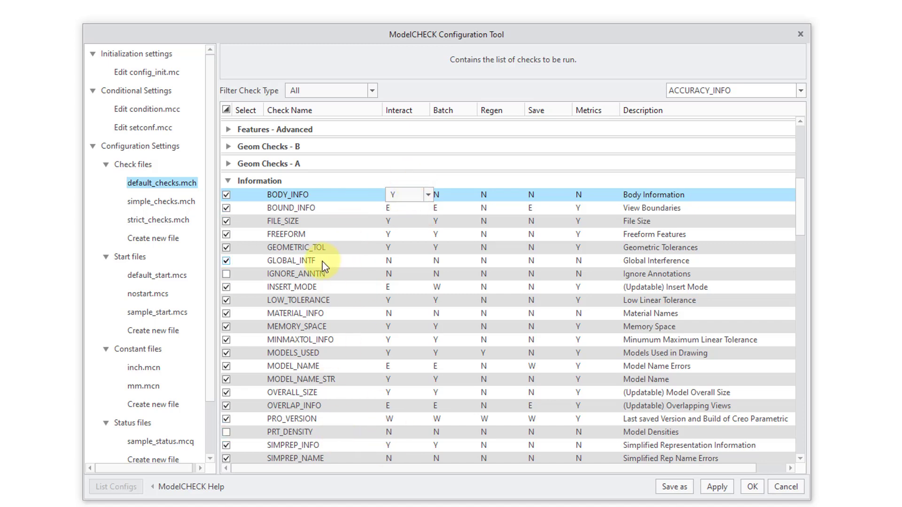
Step: Collapse the Information group and set DRAWING_LAYERS' Interact mode to Y
click(229, 181)
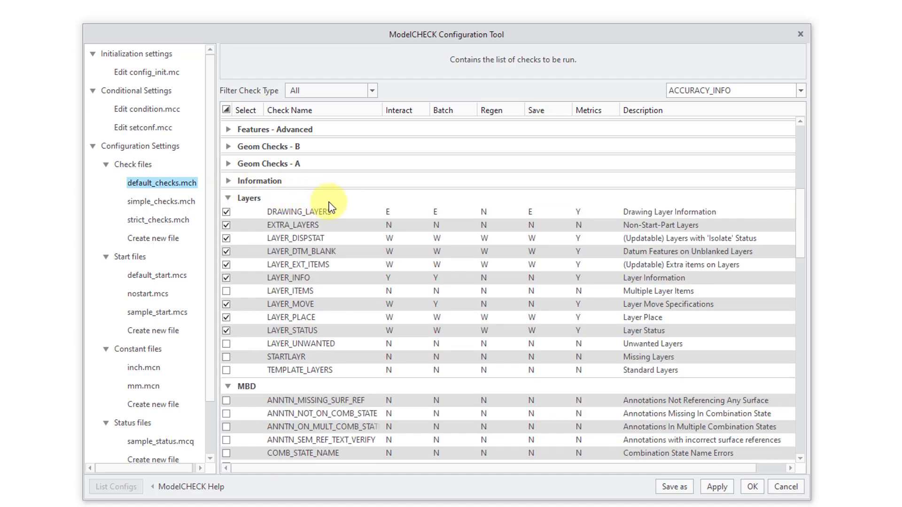
click(403, 211)
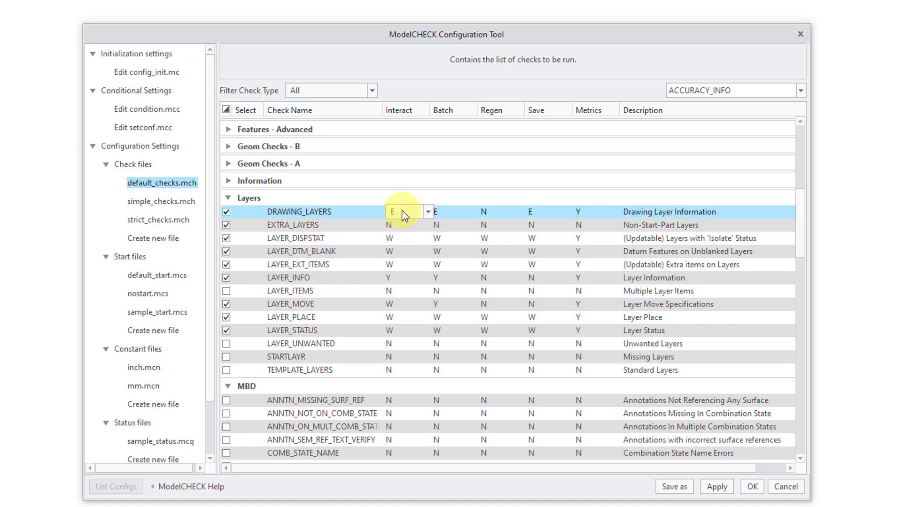
click(405, 212)
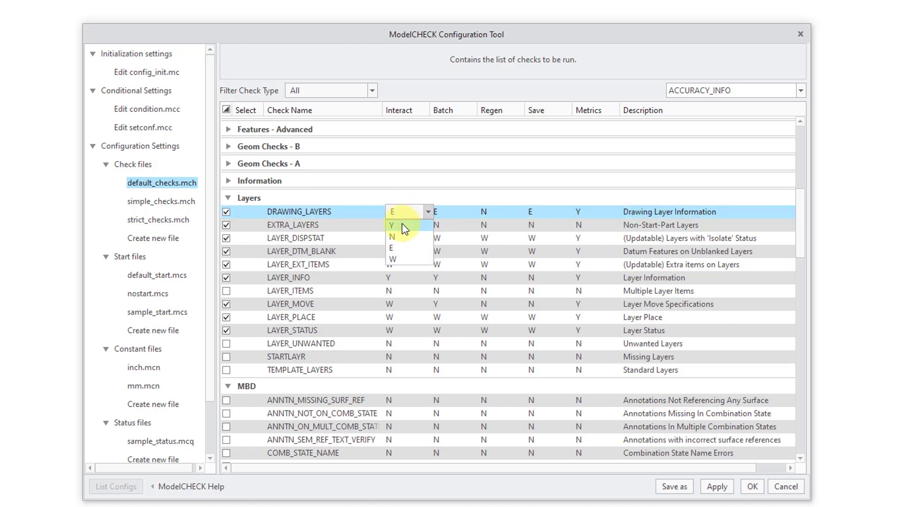
click(402, 226)
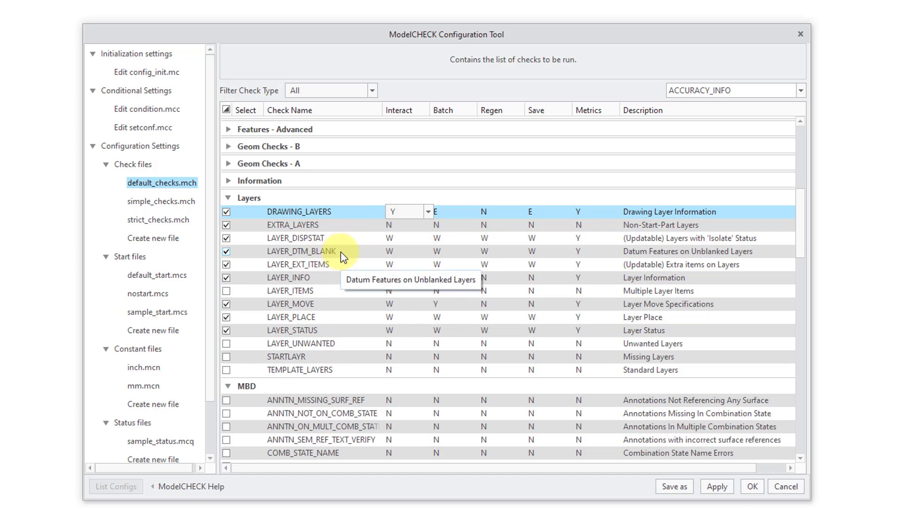
Step: Set LAYER_DTM_BLANK and LAYER_EXT_ITEMS Interact modes to N, then collapse Layers
click(410, 252)
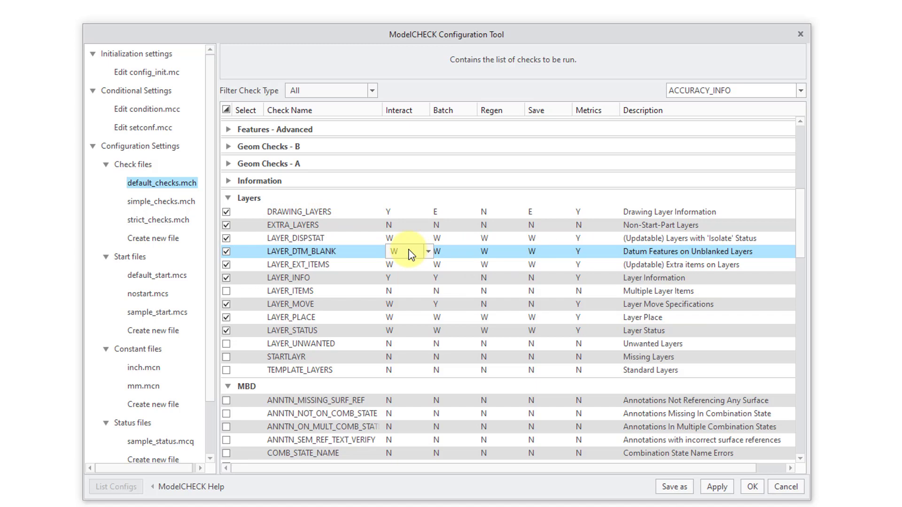
click(409, 253)
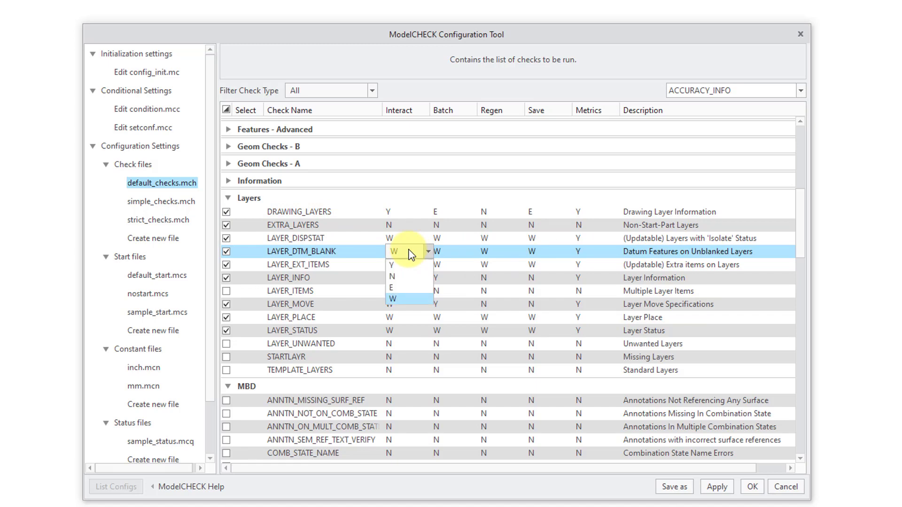
click(411, 277)
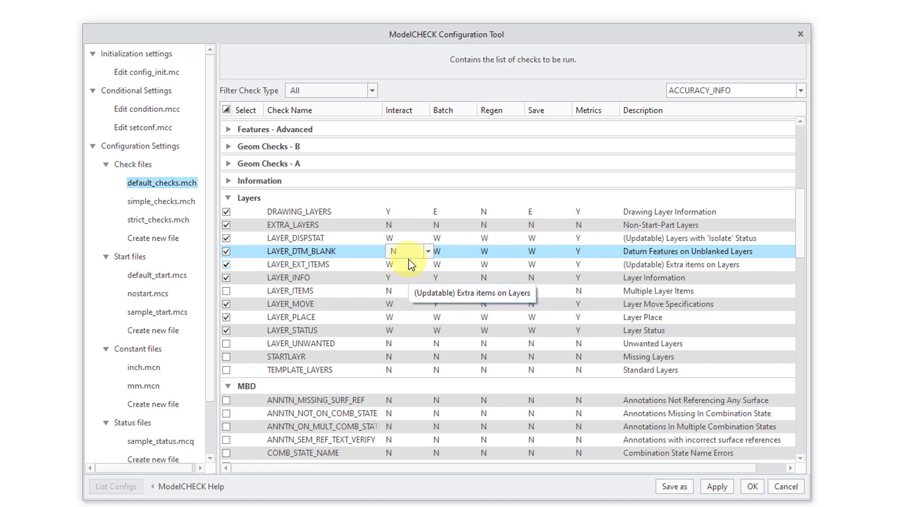
click(406, 266)
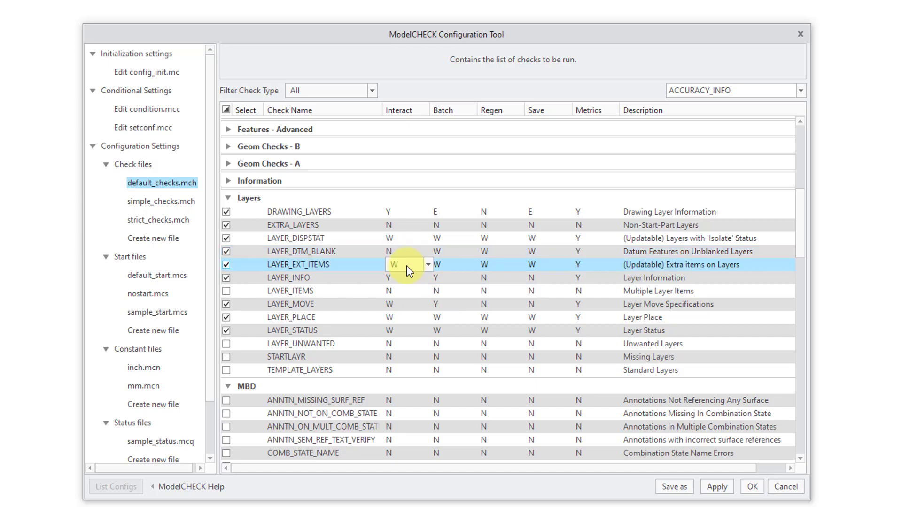
click(407, 266)
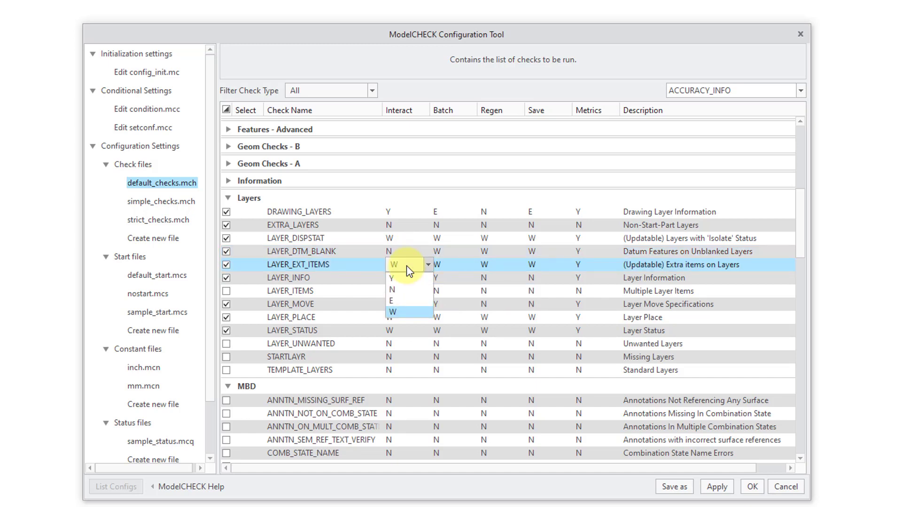
click(397, 290)
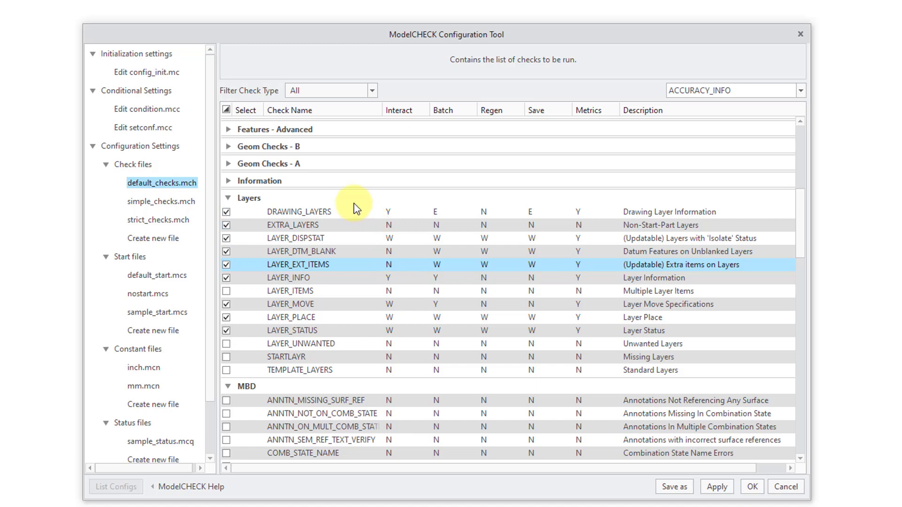
click(228, 198)
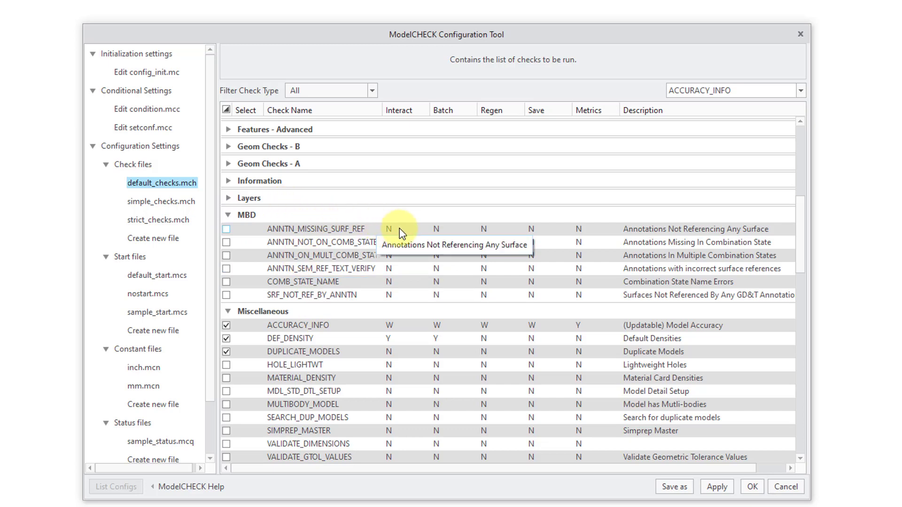
Step: Collapse the MBD check group without changing its settings
click(228, 215)
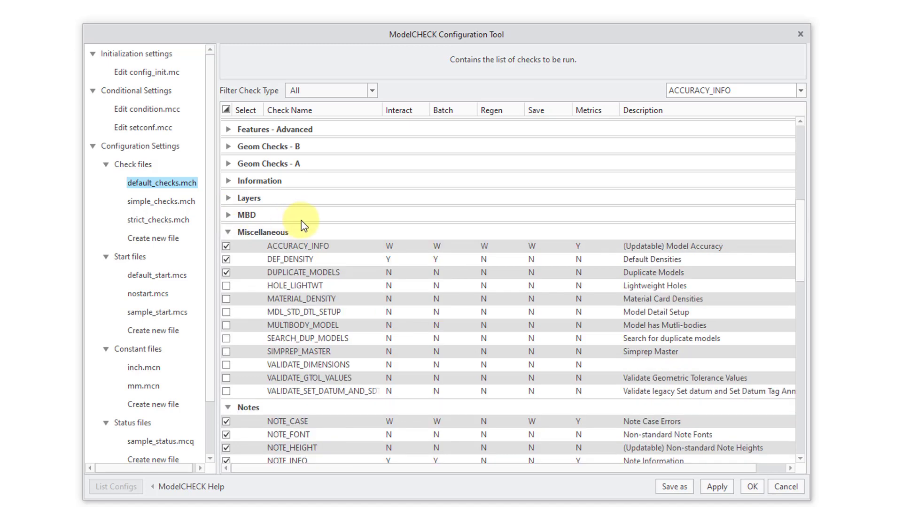
Step: Enable the HOLE_LIGHTWT check with Interact mode Y
click(227, 286)
click(392, 285)
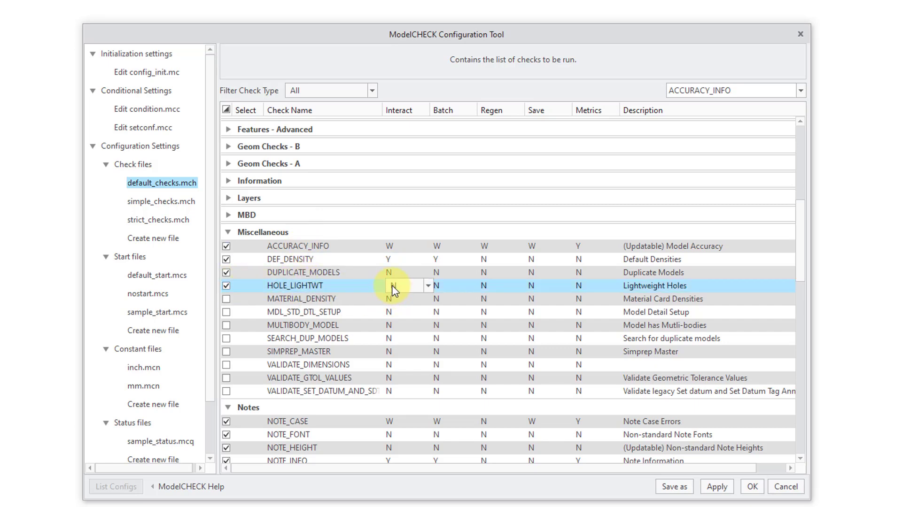
click(403, 286)
click(404, 299)
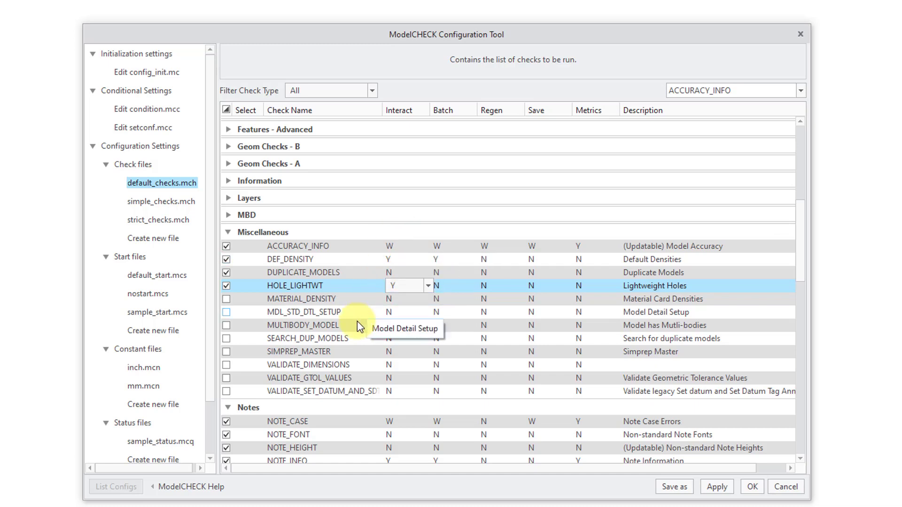
Step: Enable MULTIBODY_MODEL with Interact mode Y and collapse the Miscellaneous group
click(226, 325)
click(389, 324)
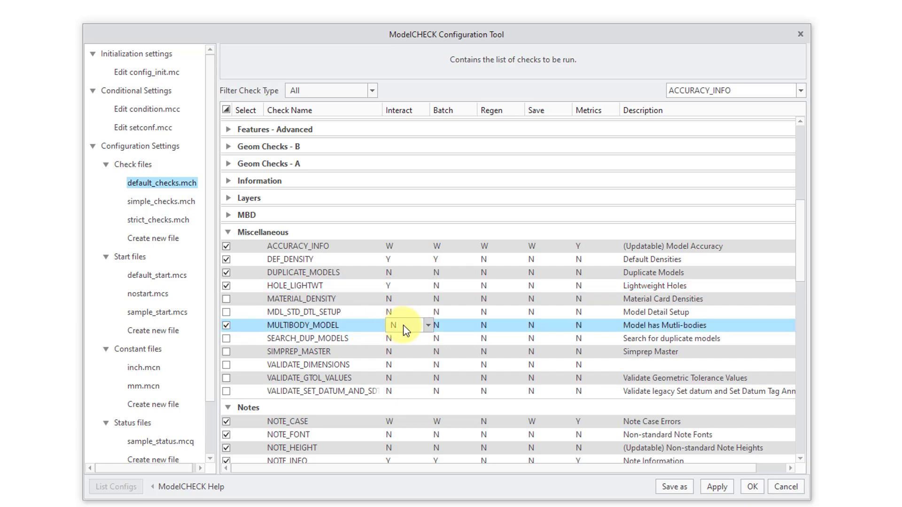
click(402, 326)
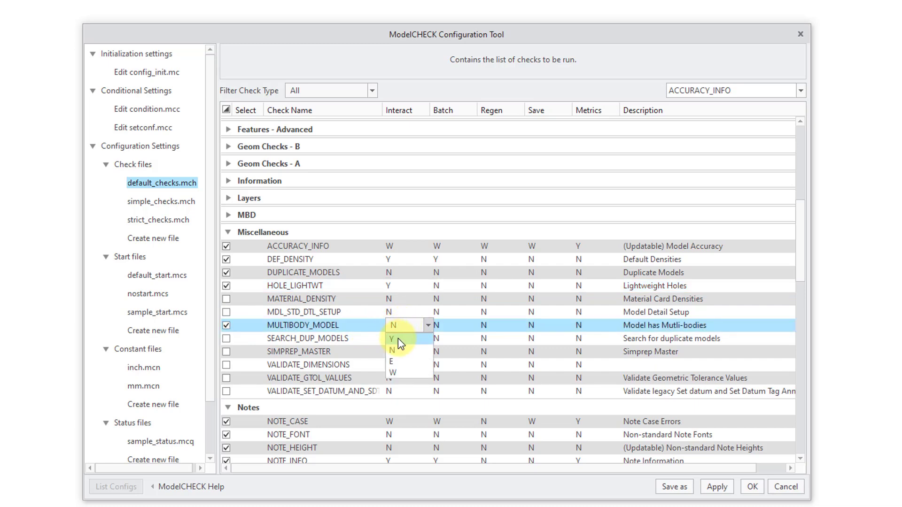
click(399, 338)
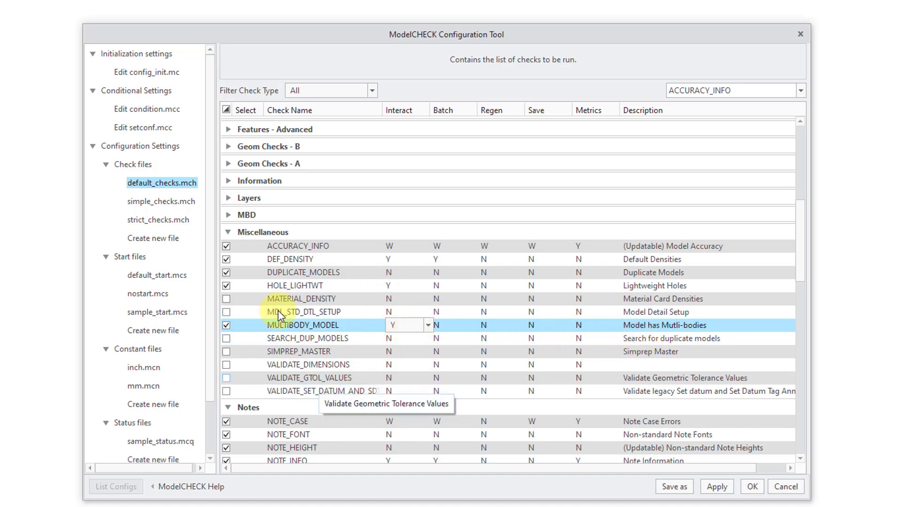
click(228, 232)
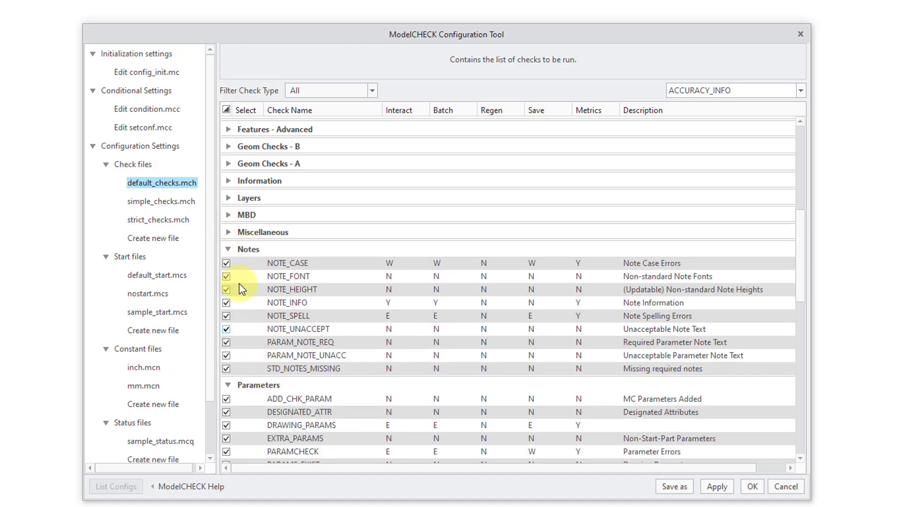
Step: Collapse the Notes group and scroll down to show the Parameters checks
click(227, 249)
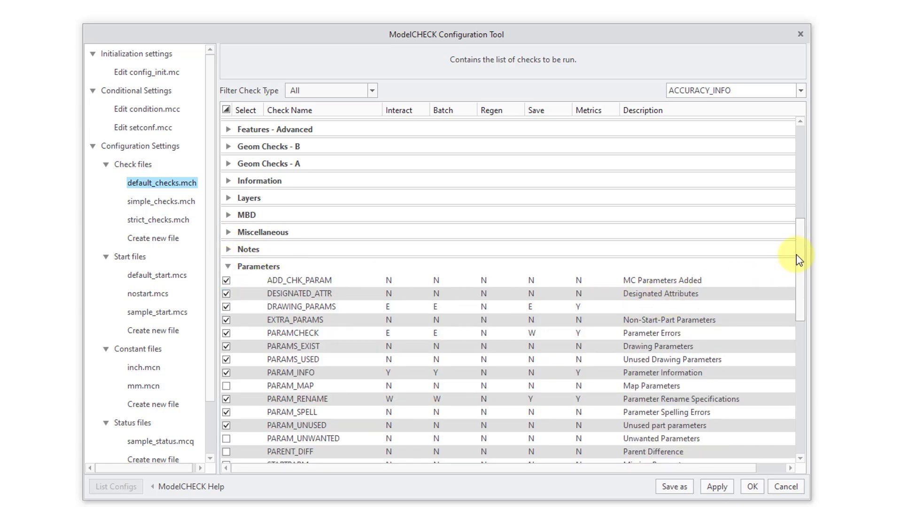
drag(800, 259, 787, 291)
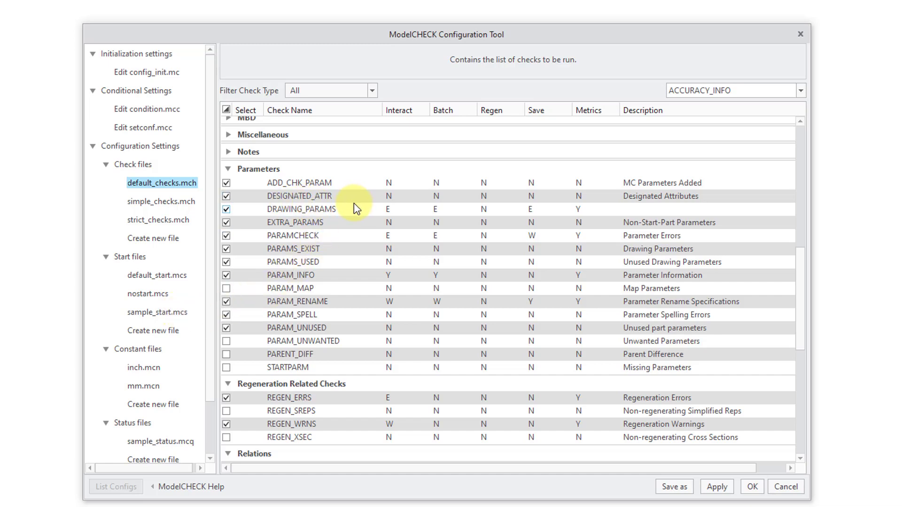
Step: Set DESIGNATED_ATTR Interact to Y and DRAWING_PARAMS to N, then collapse Parameters
click(398, 198)
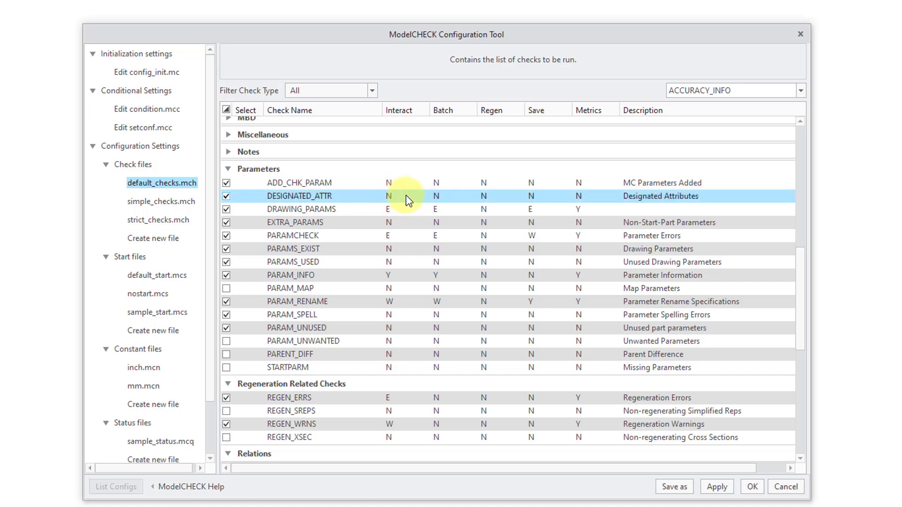
click(406, 196)
click(406, 211)
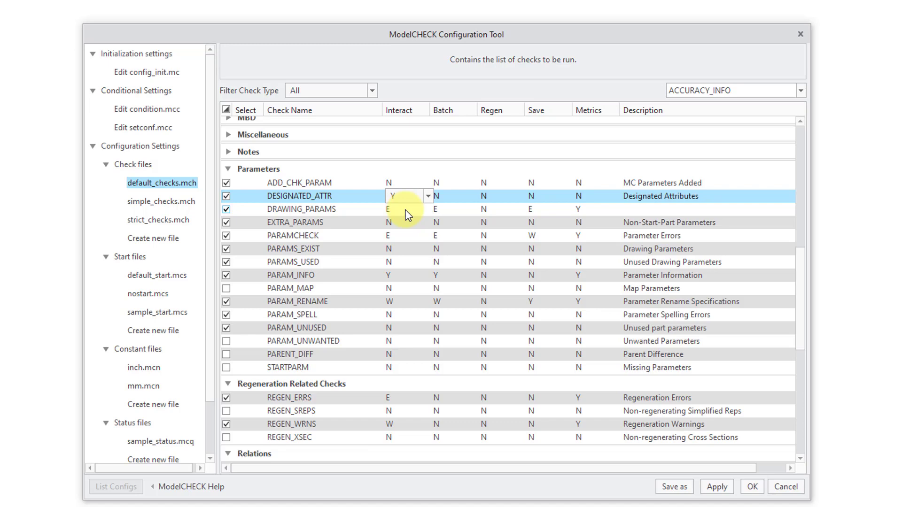
click(397, 210)
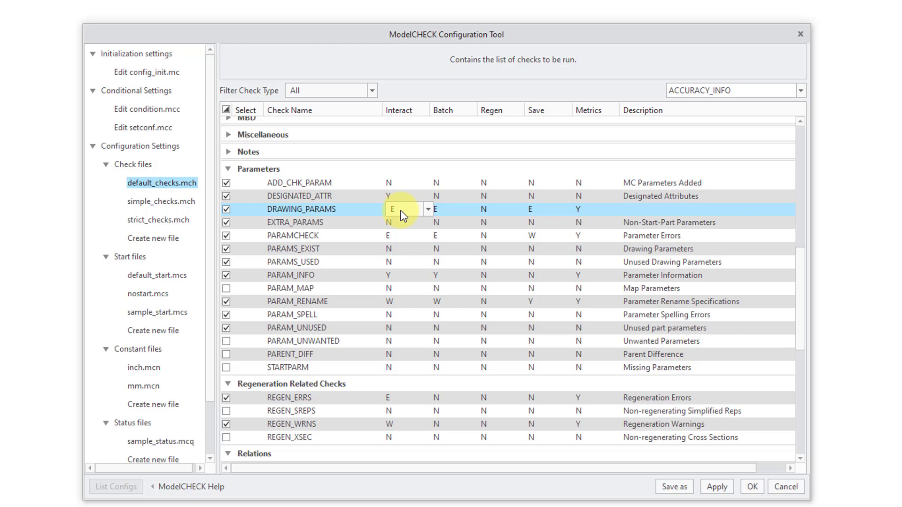
click(402, 214)
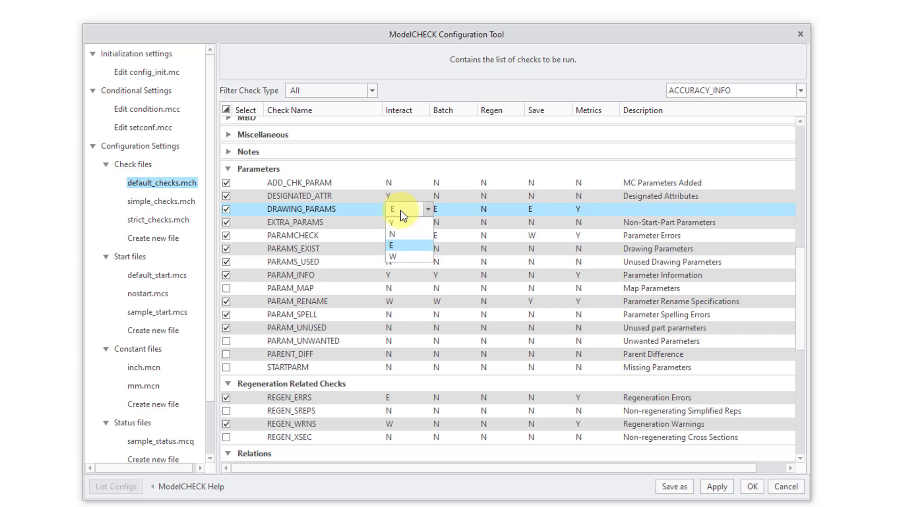
click(400, 238)
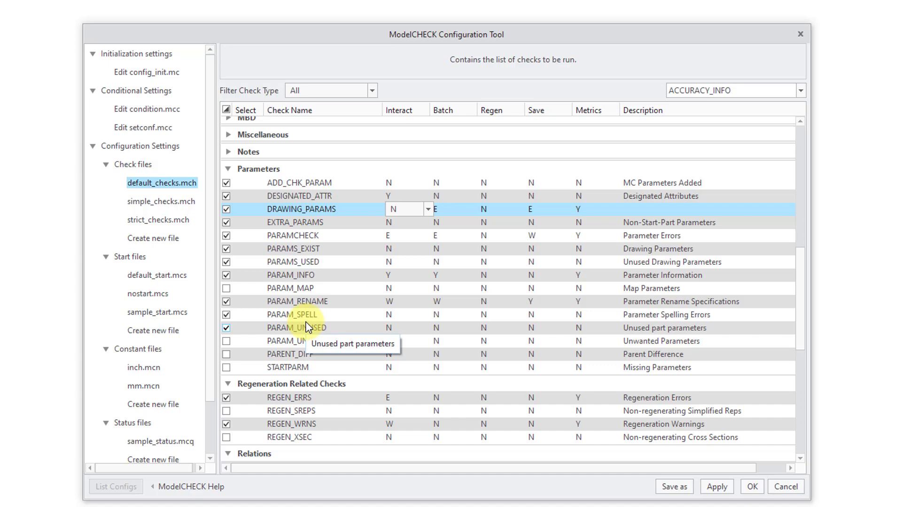
click(228, 170)
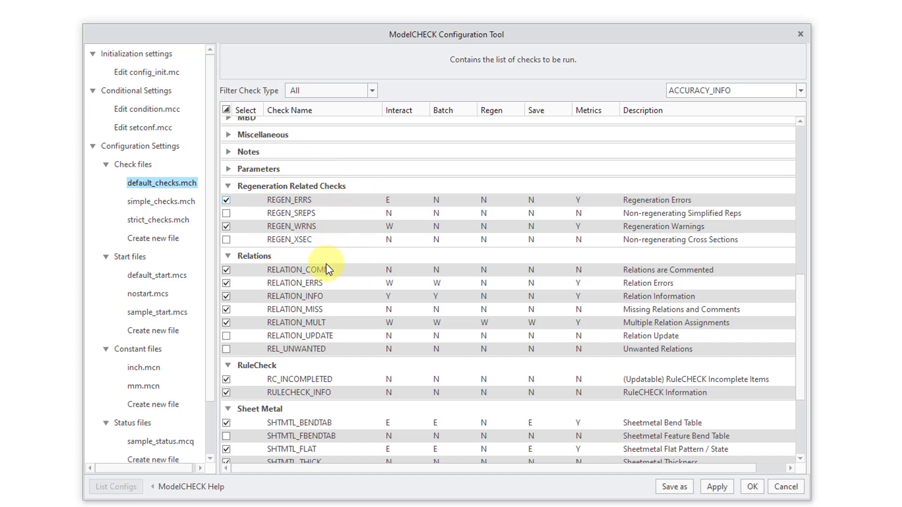
Step: Collapse the Regeneration, Relations and RuleCheck groups and set SHTMTL_BENDTAB's Interact mode to Y
click(228, 186)
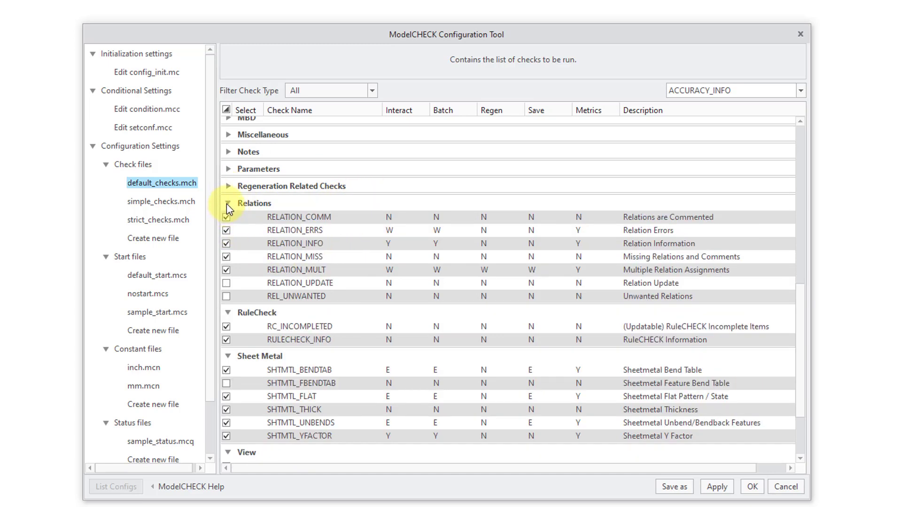
click(227, 204)
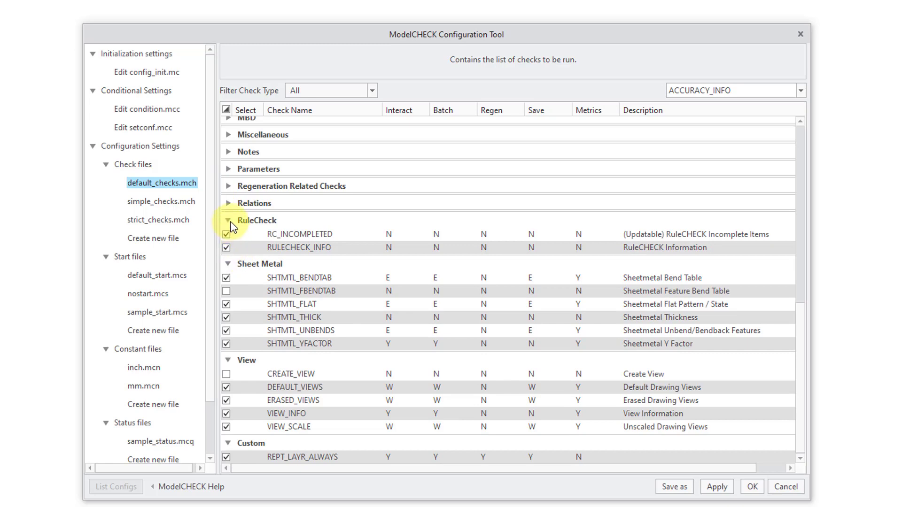
click(228, 220)
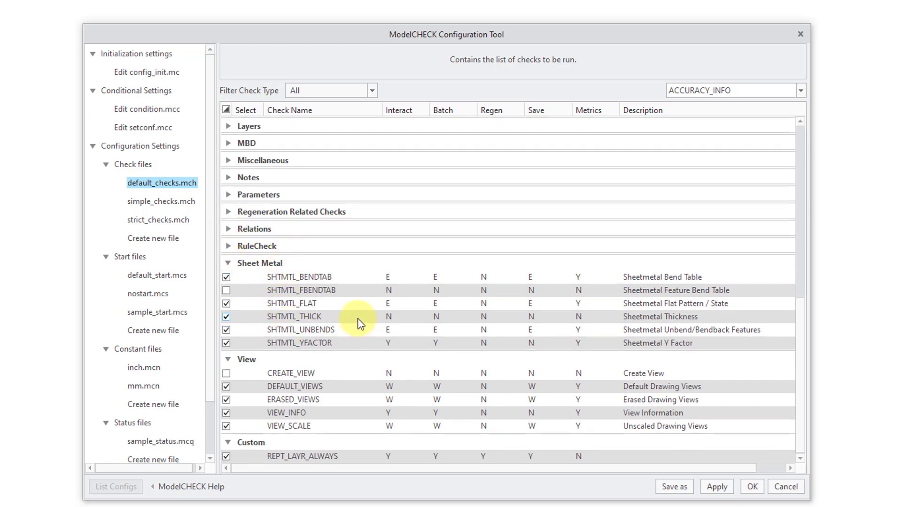
click(402, 278)
click(402, 277)
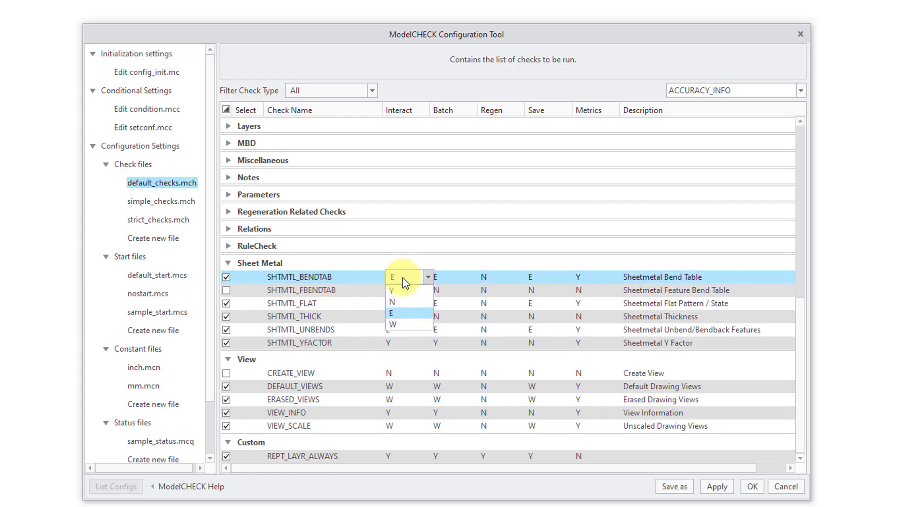
click(401, 291)
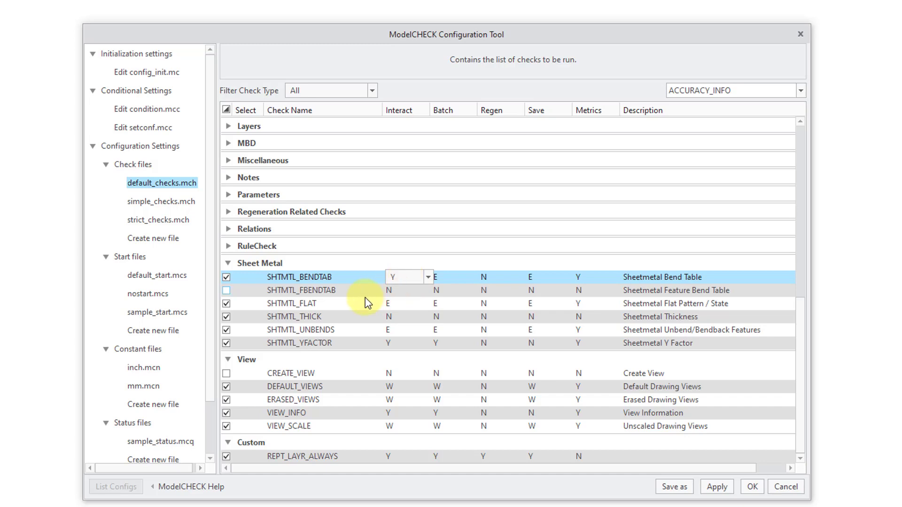
Step: Enable the SHTMTL_FBENDTAB check with Interact mode Y
click(226, 292)
click(404, 291)
click(406, 294)
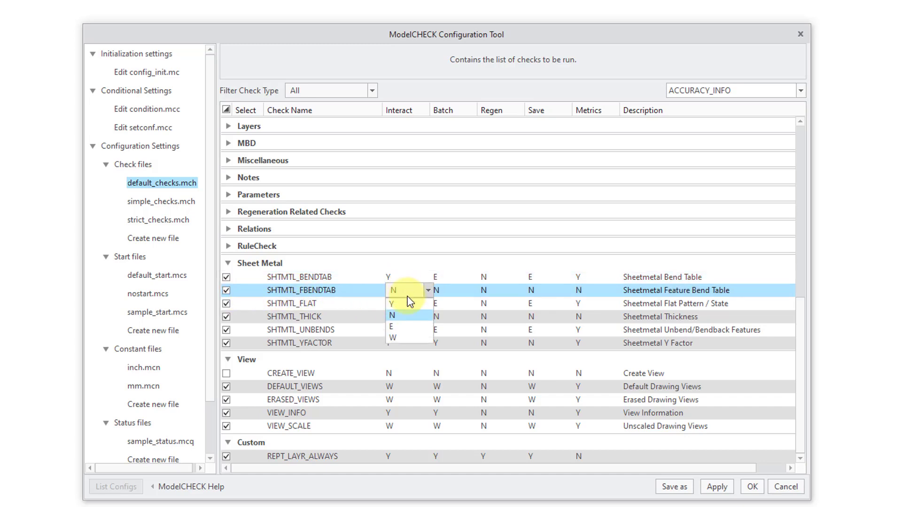
click(406, 303)
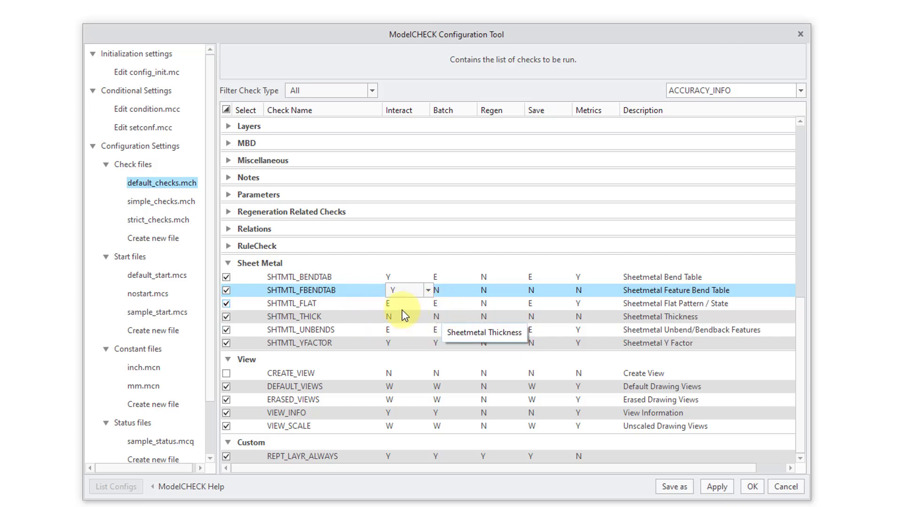
click(399, 304)
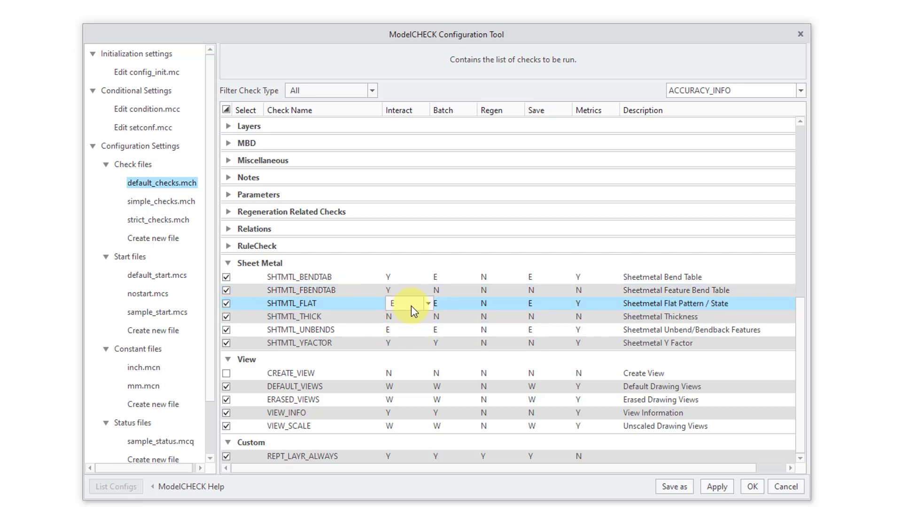
Step: In Sheet Metal, choose Y for SHTMTL_FLAT's Interact mode and N for SHTMTL_UNBENDS'
click(411, 306)
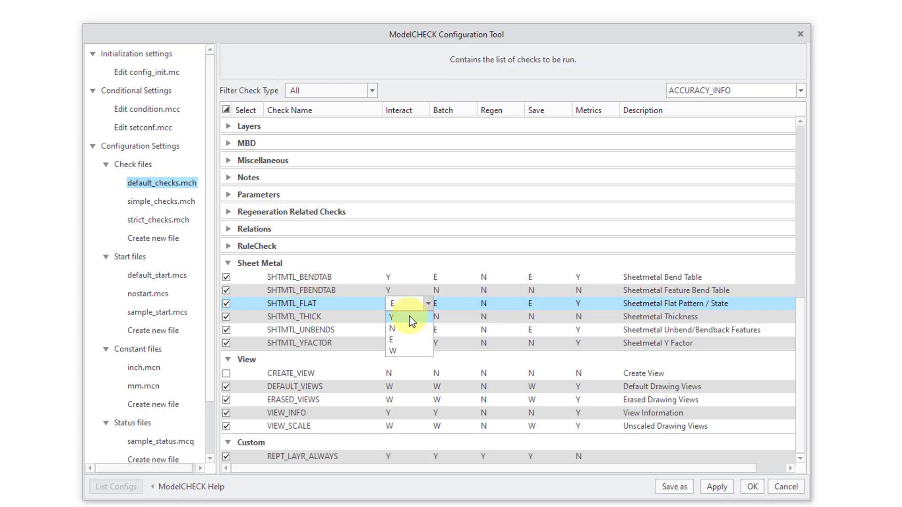
click(407, 318)
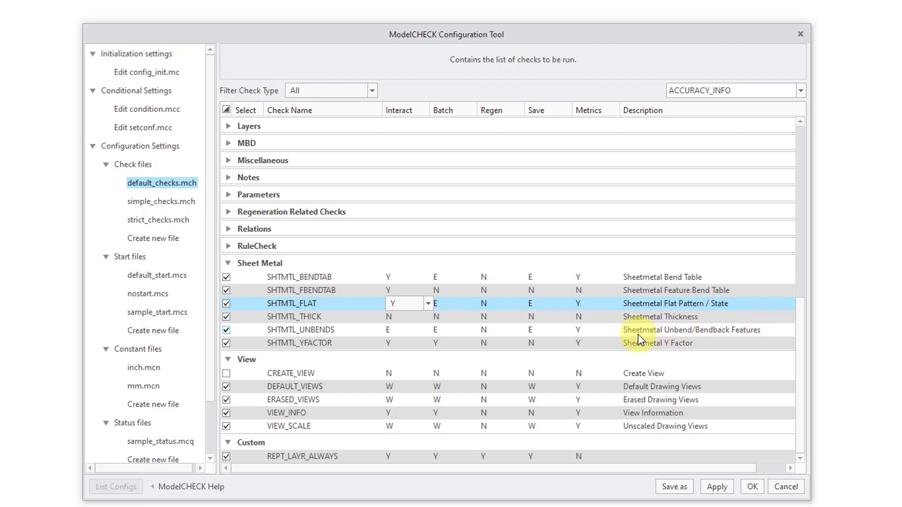
click(407, 332)
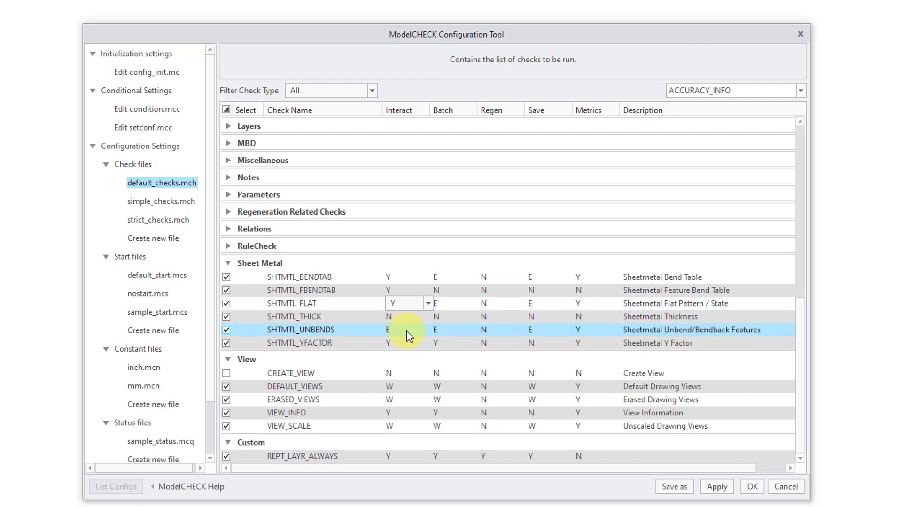
click(407, 330)
click(406, 331)
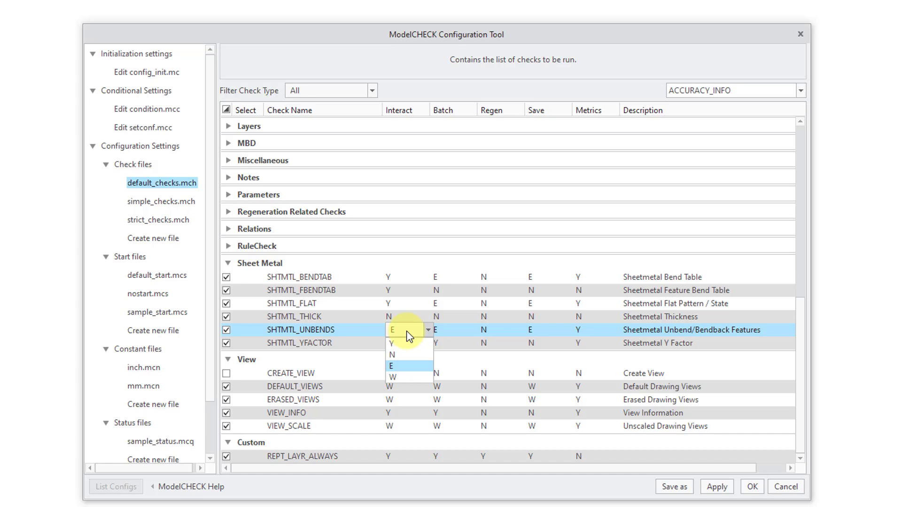
click(404, 359)
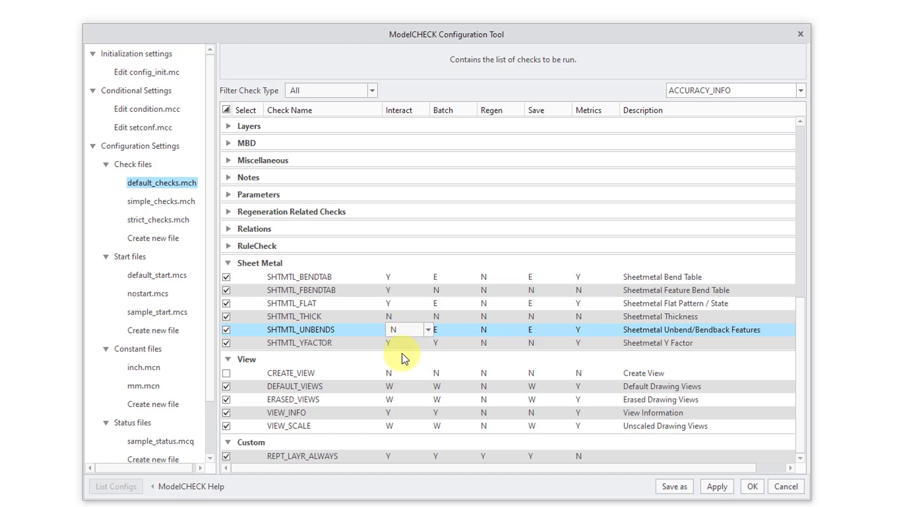
Step: Collapse the Sheet Metal, View and Components check groups
click(228, 263)
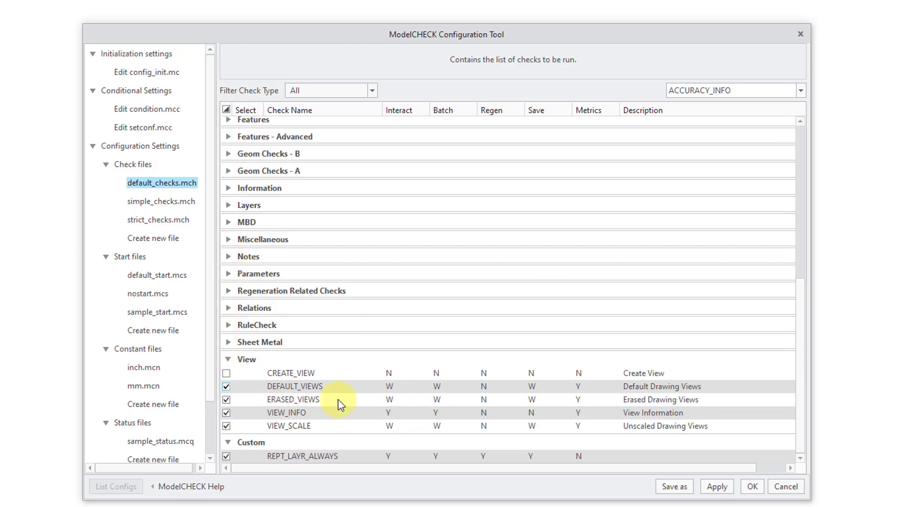
click(228, 361)
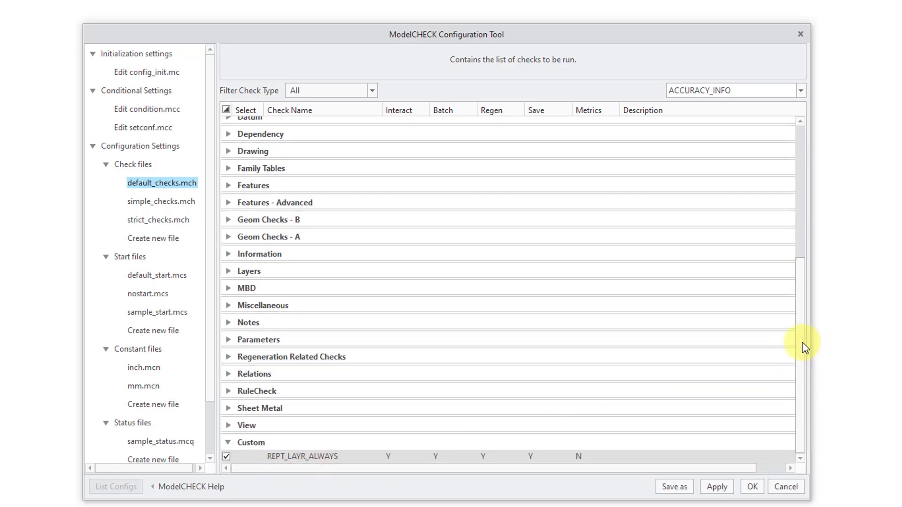
drag(802, 342, 801, 183)
click(229, 143)
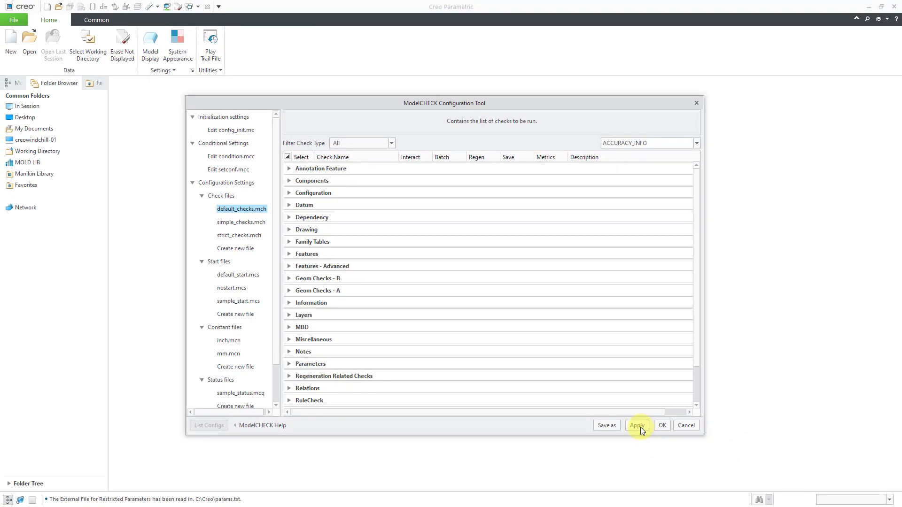
Step: Apply the edited check settings, saving them to default_checks.mch
click(638, 425)
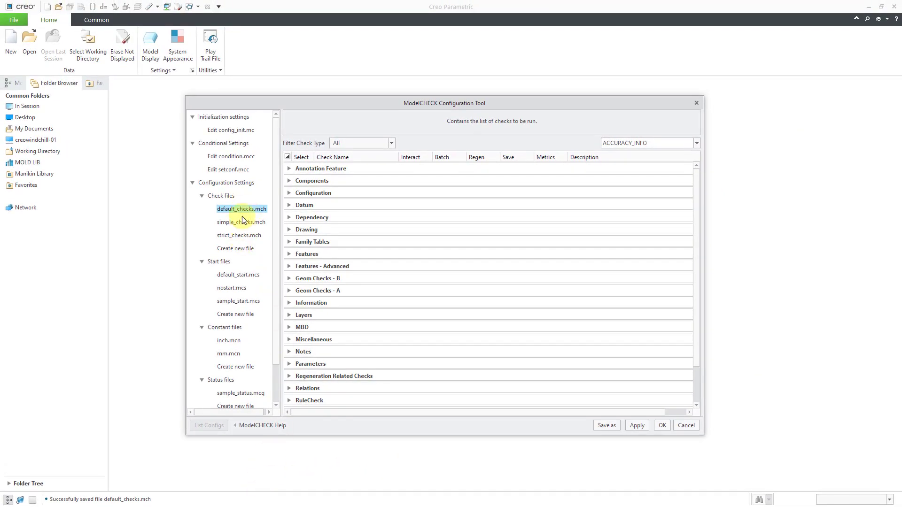
Step: Confirm and close the ModelCHECK Configuration Tool, returning to the empty Creo workspace
click(662, 425)
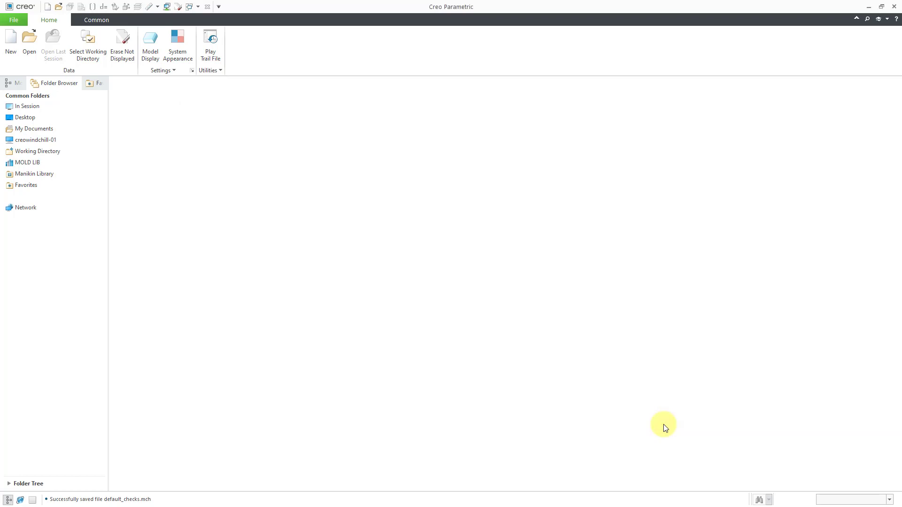